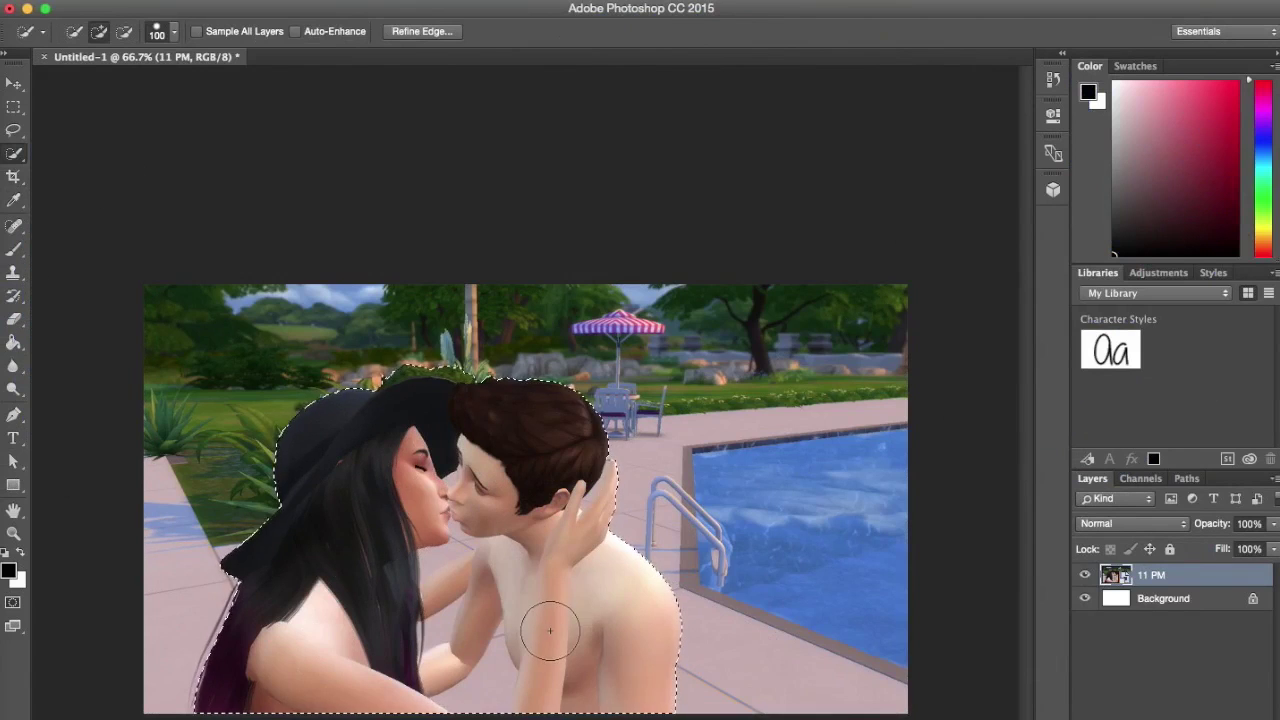
Copy the selected couple to a new layer and delete the photo layer and the white background layer.
key(super+j)
click(1149, 604)
key(Delete)
click(1252, 598)
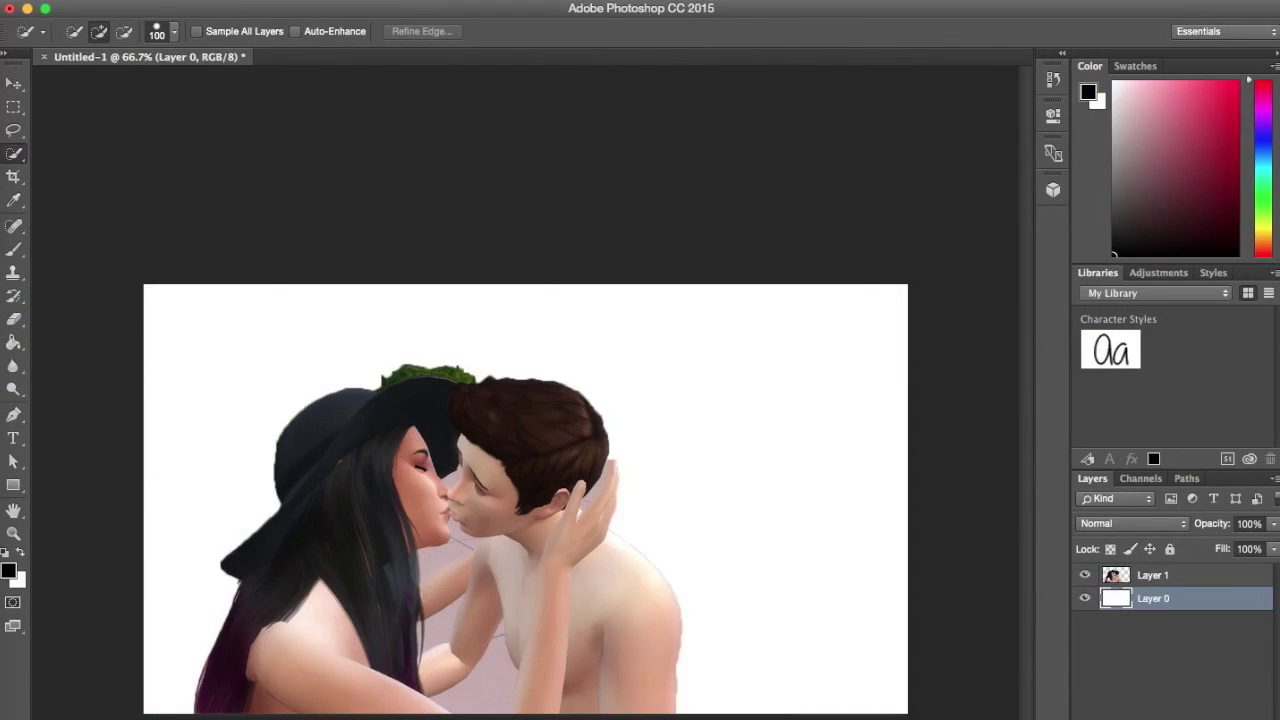
key(BackSpace)
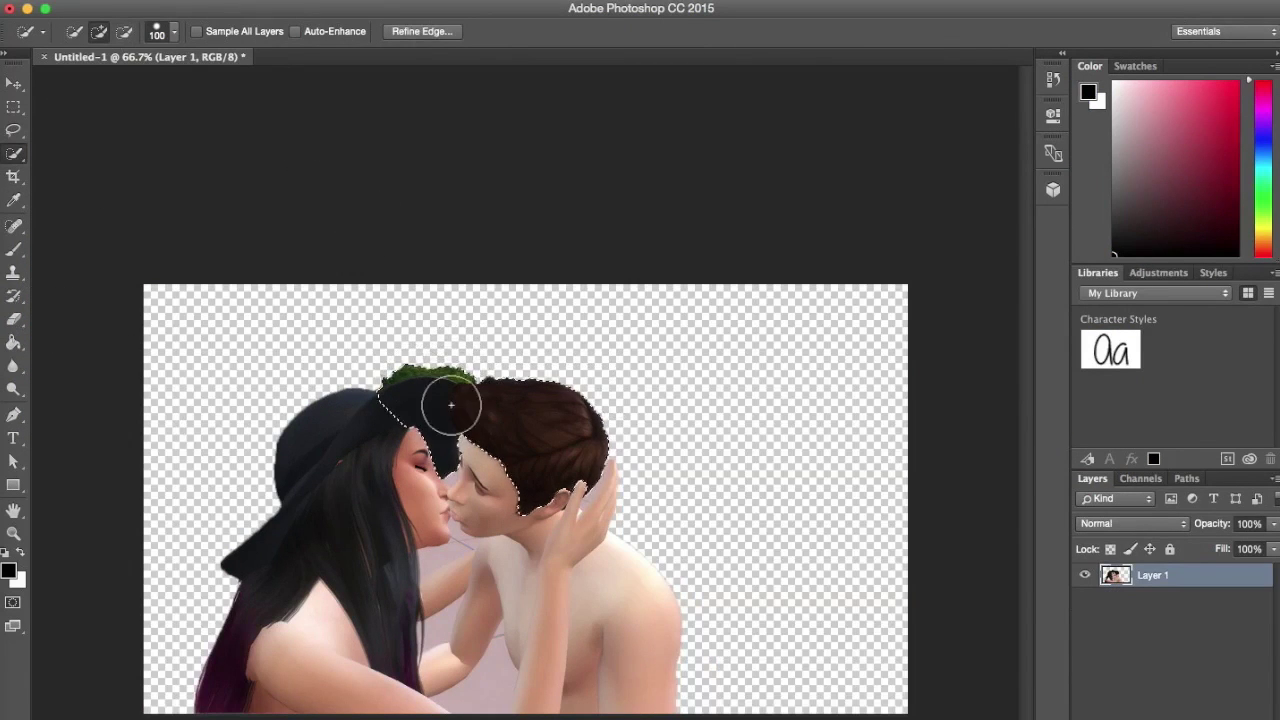
Clear the current selection and reselect the couple using the Quick Selection tool at size 100.
click(160, 38)
text(30)
key(Return)
key(super+d)
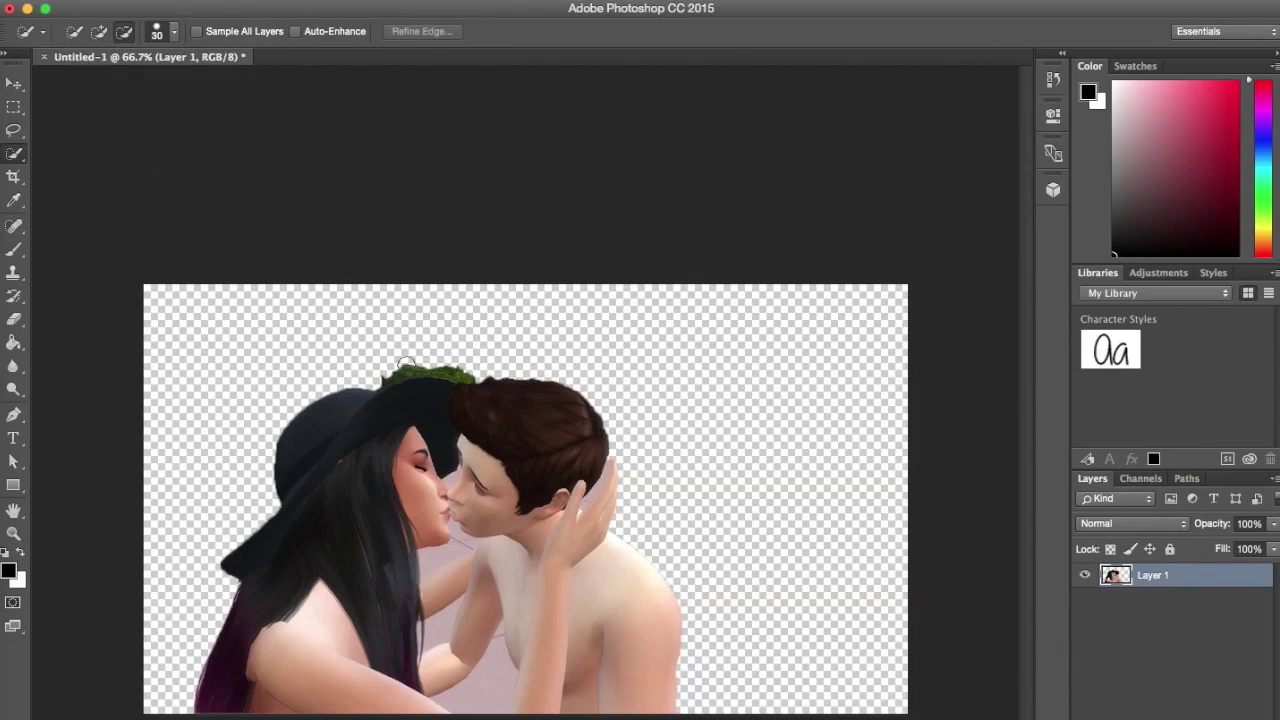
click(158, 37)
text(100)
key(Return)
mouse_move(373, 527)
mouse_down()
mouse_move(369, 443)
mouse_move(437, 420)
mouse_move(425, 409)
mouse_move(510, 422)
mouse_move(548, 517)
mouse_move(476, 594)
mouse_up()
Subtract the background gaps between the arms and the greenery above the hat from the selection at brush size 30.
click(125, 36)
click(161, 37)
text(30)
key(Return)
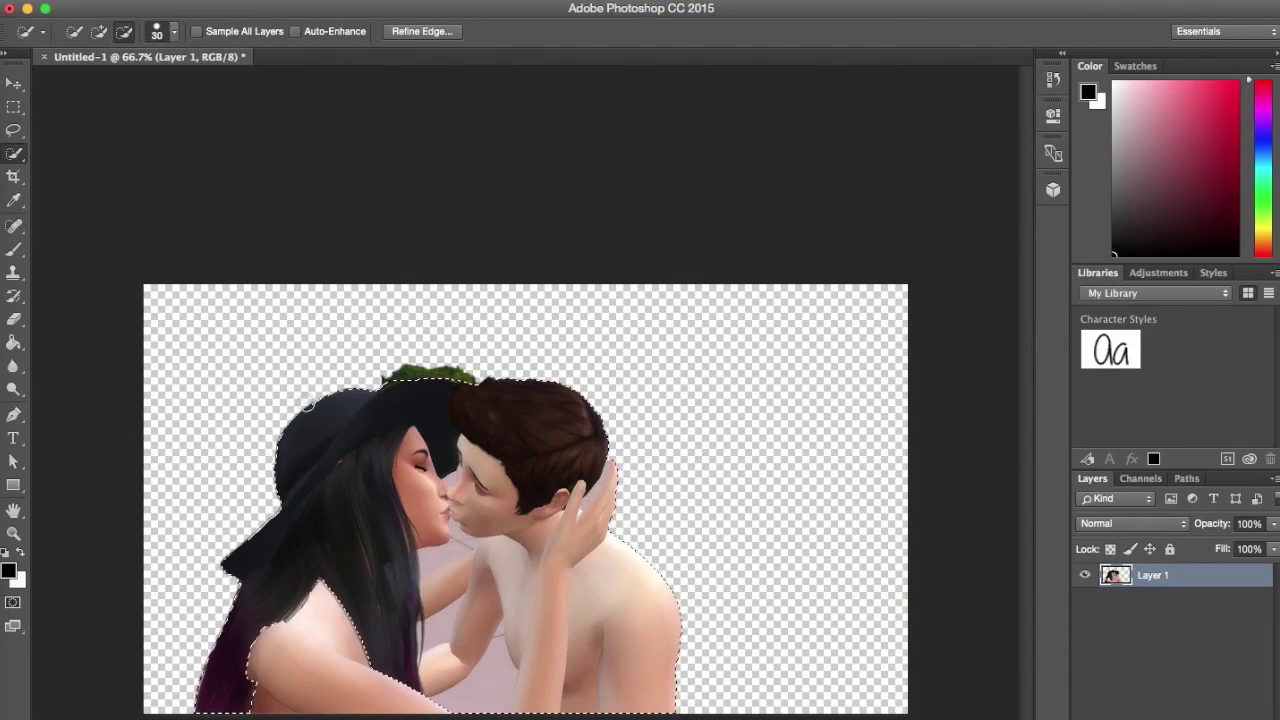
mouse_move(482, 684)
mouse_down()
mouse_move(437, 563)
mouse_move(468, 564)
mouse_up()
Add areas around the arms to the selection, copy it to a new layer and delete the previous layer.
click(99, 32)
drag(431, 666, 460, 656)
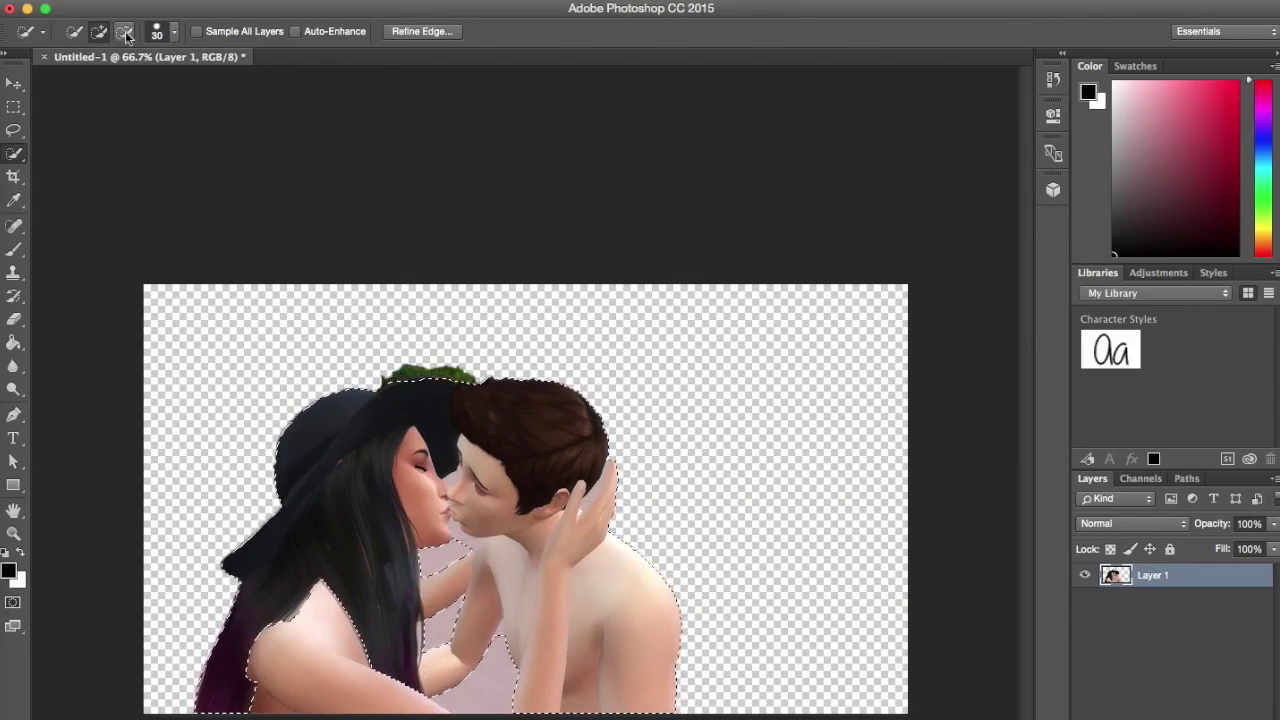
key(super+j)
drag(1160, 597, 1270, 718)
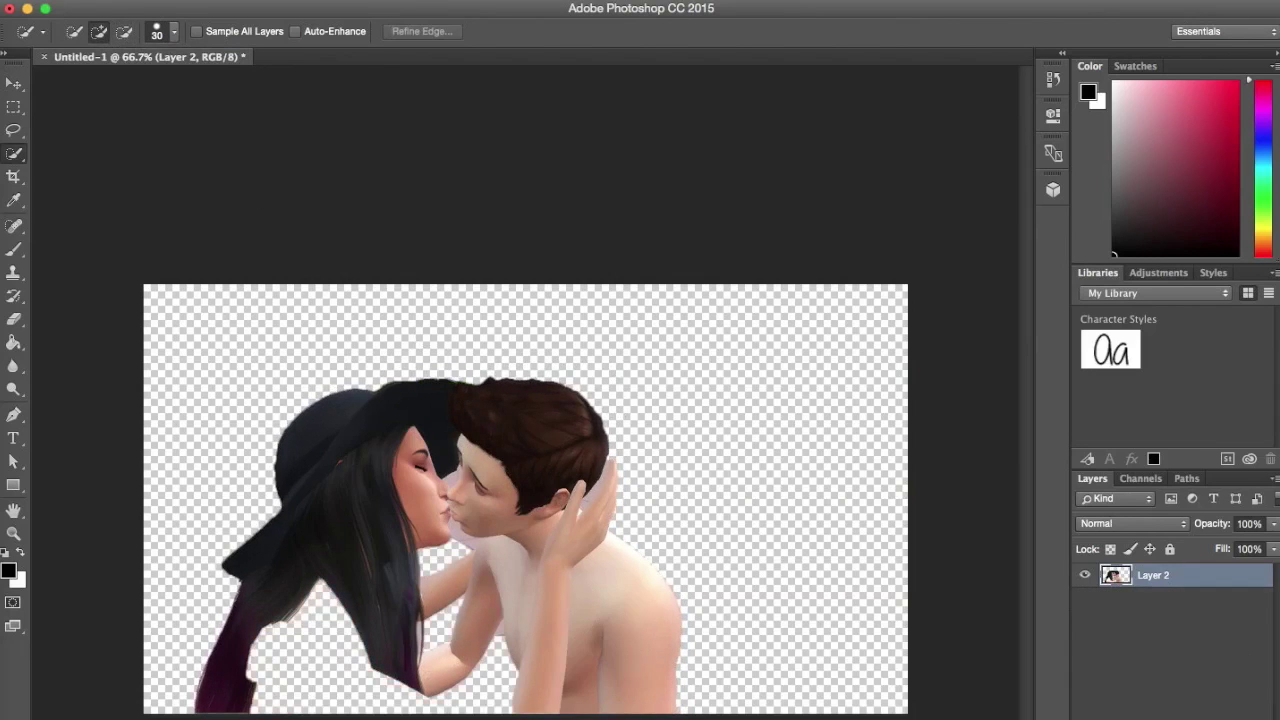
Reselect the whole couple on Layer 1, excluding the greenery above the hat and the gaps between the arms.
click(1160, 598)
mouse_move(320, 653)
mouse_down()
mouse_move(412, 422)
mouse_move(428, 436)
mouse_up()
mouse_move(530, 430)
mouse_down()
mouse_move(537, 626)
mouse_move(580, 622)
mouse_up()
click(124, 32)
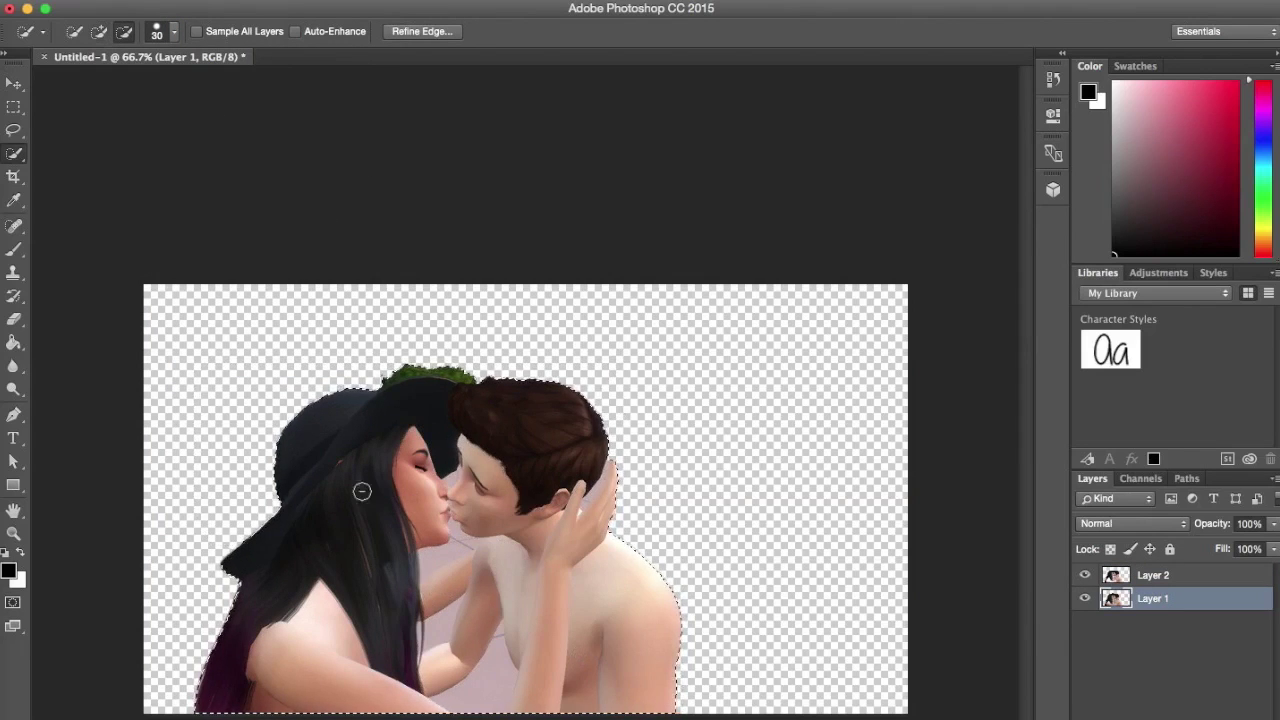
mouse_move(484, 684)
mouse_down()
mouse_move(455, 550)
mouse_move(468, 555)
mouse_up()
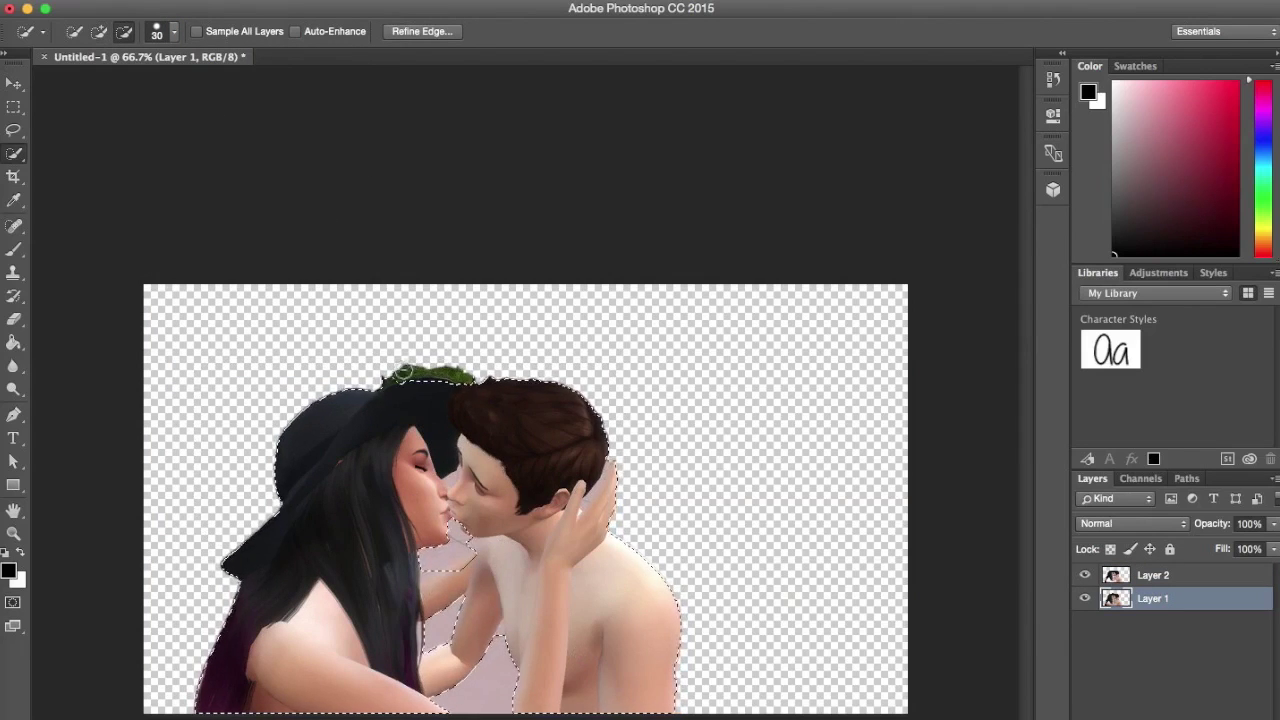
Copy the refined selection to a new layer and delete Layer 2 and Layer 1.
key(ctrl+j)
double_click(1186, 600)
key(Escape)
click(1146, 579)
key(Delete)
click(1136, 602)
key(Delete)
Erase the leftover background between the raised hand and the back of the man's head.
click(16, 325)
click(14, 534)
click(583, 490)
click(583, 490)
click(14, 320)
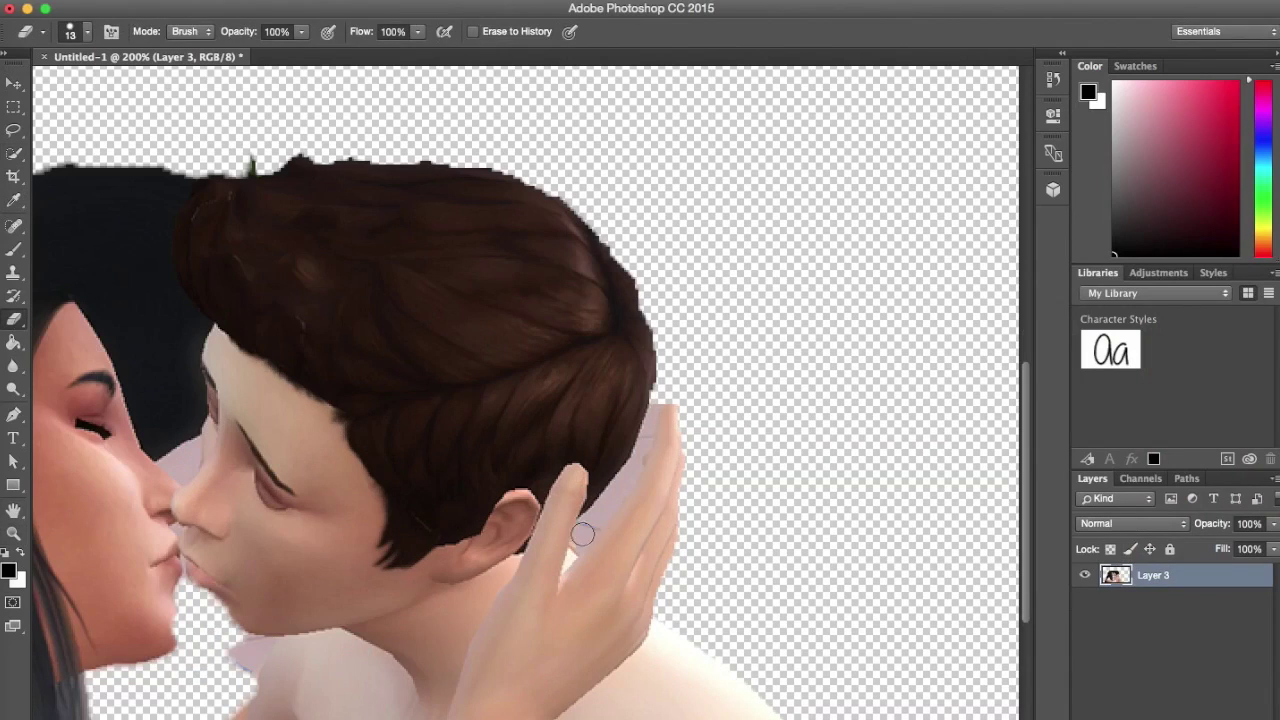
drag(583, 533, 605, 505)
Erase the remaining background fringes between the two faces and along the long black hair above the arms.
scroll(622, 641, left, 5)
right_click(843, 525)
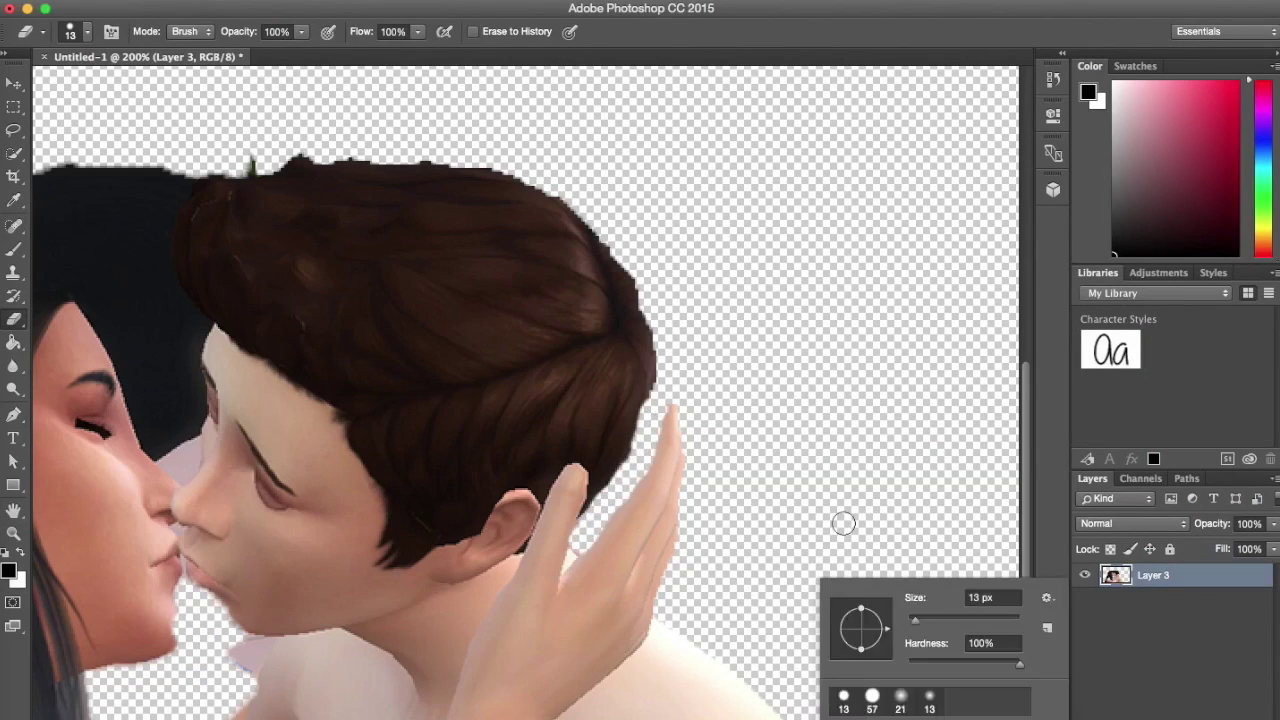
key(Escape)
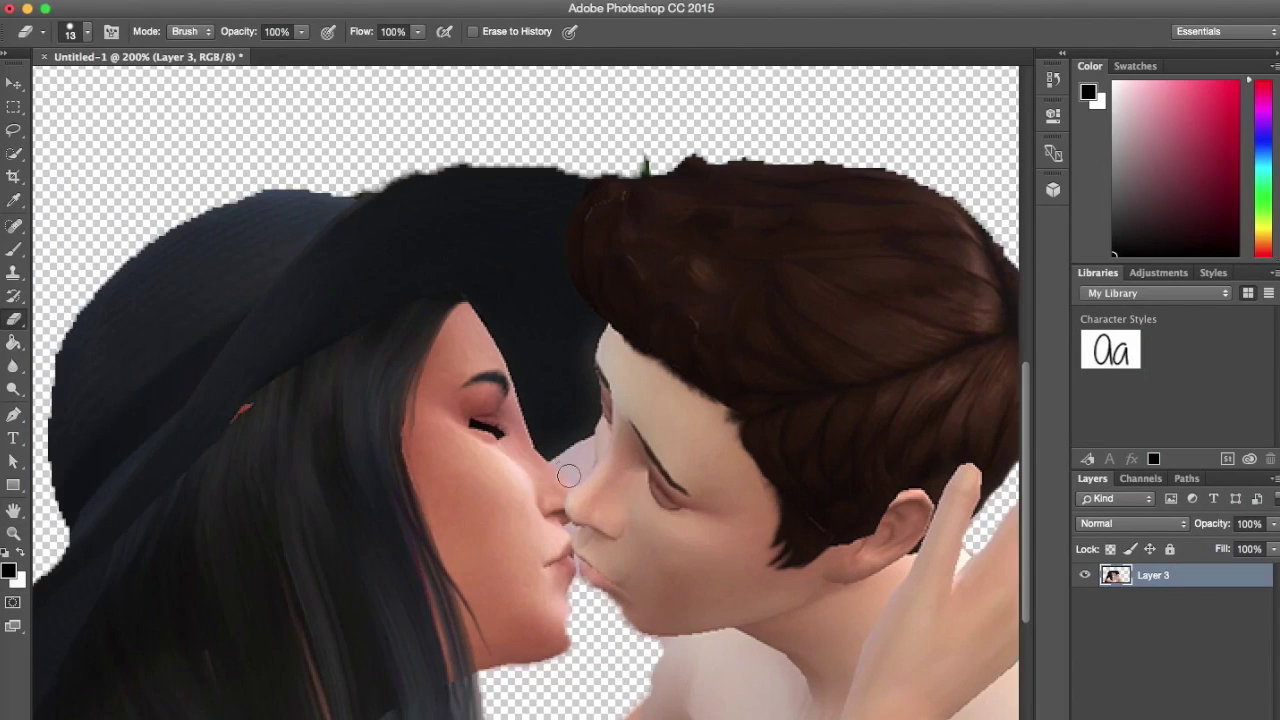
scroll(640, 560, down, 10)
scroll(722, 645, up, 3)
drag(482, 600, 484, 665)
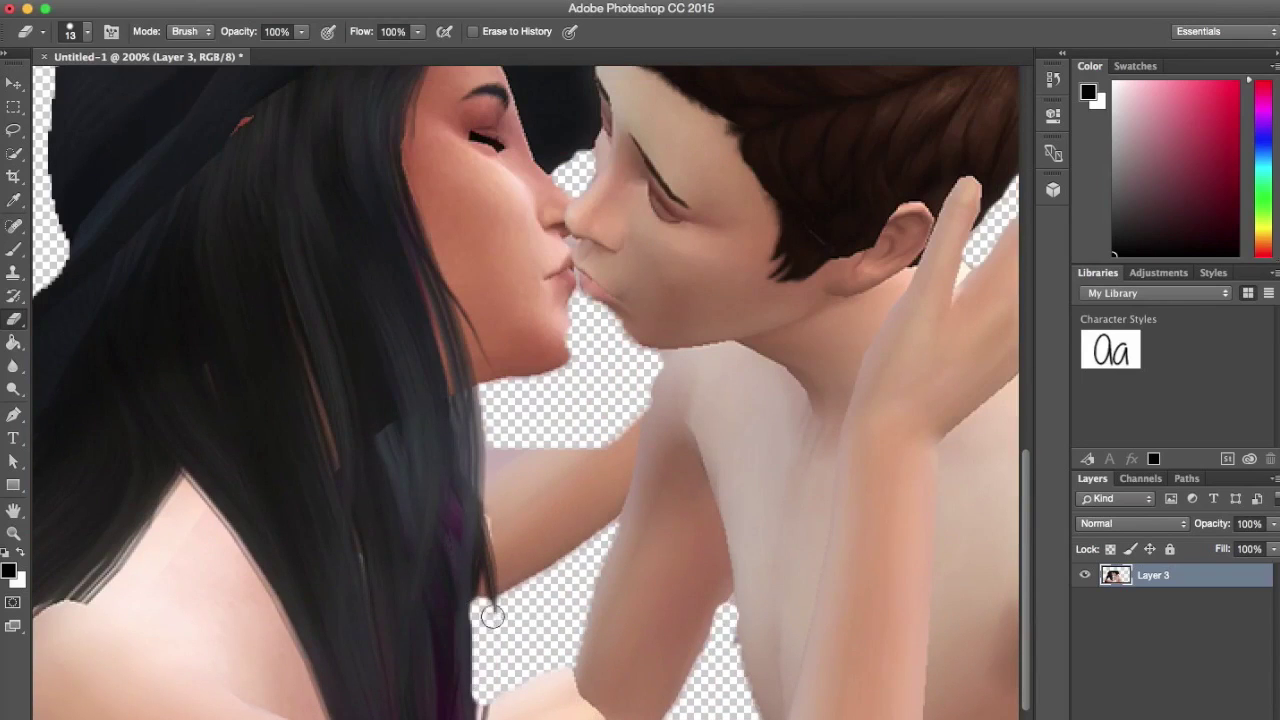
key(z)
click(580, 428)
right_click(496, 452)
click(530, 486)
scroll(530, 486, up, 5)
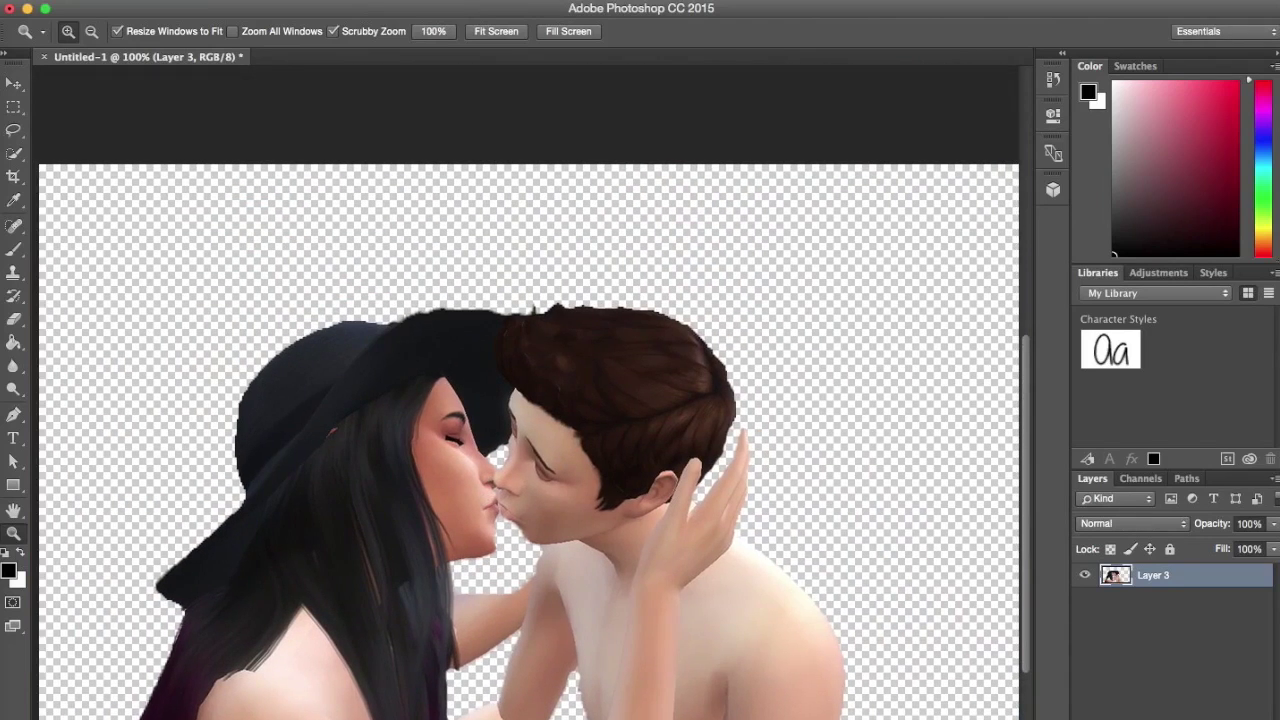
alt+click(751, 562)
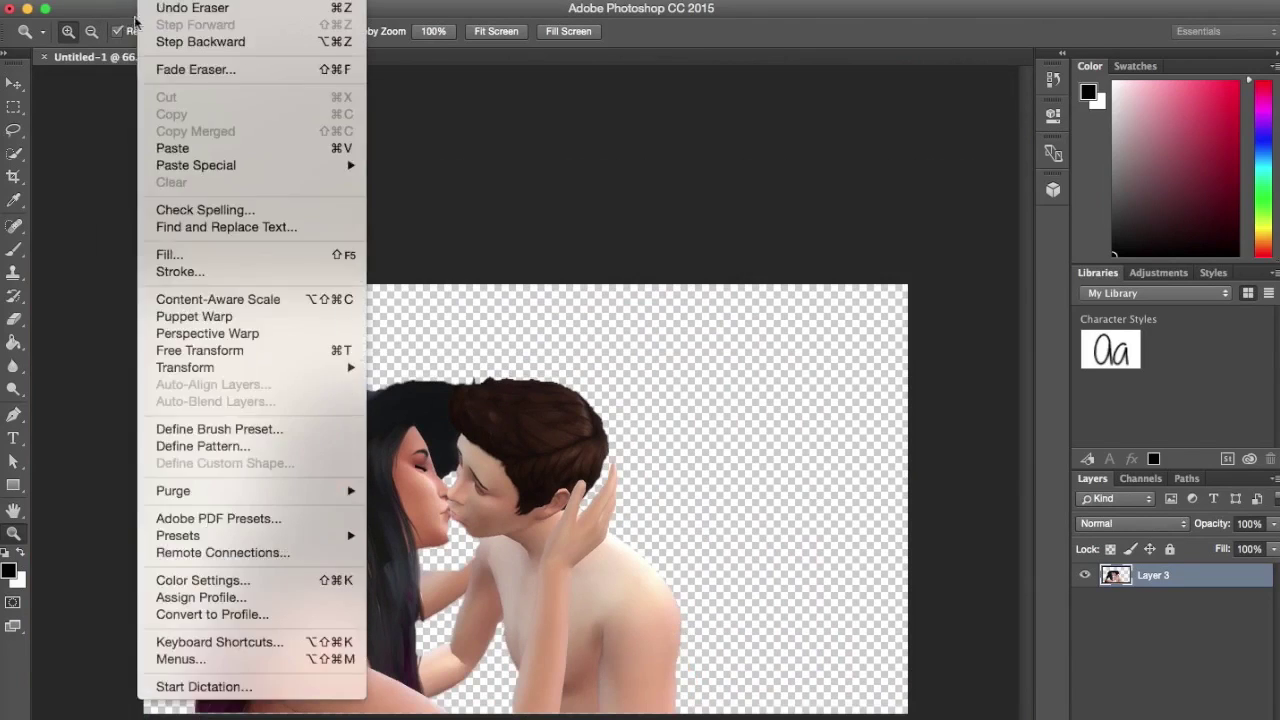
Create a new document 1280 pixels wide and 720 pixels high.
key(super+n)
key(Tab)
text(1280)
key(Tab)
text(720)
key(Return)
Copy the cutout couple from Untitled-1 and paste it into the new document.
click(183, 62)
key(super+a)
key(super+c)
click(332, 60)
key(super+v)
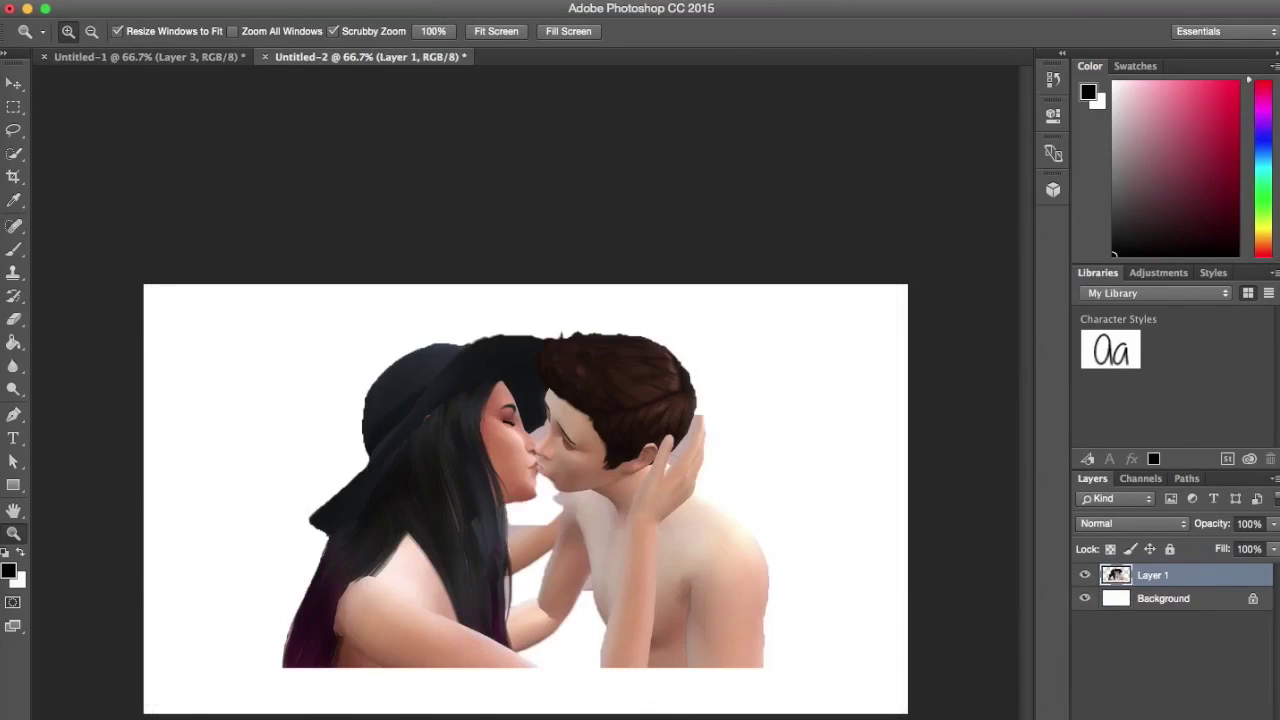
Place the Untitled-1 cutout in the new document, scaled to about 130% width and 139% height and shifted left.
click(172, 59)
click(112, 1)
click(150, 163)
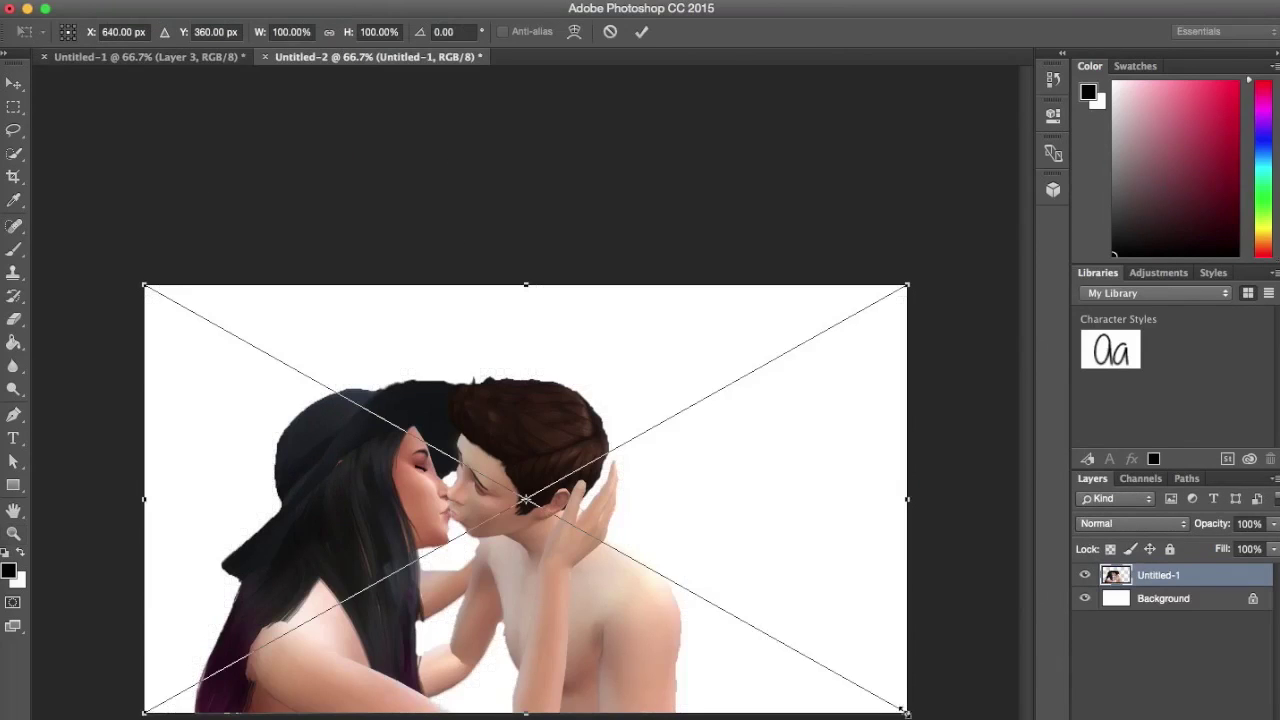
drag(908, 713, 1138, 719)
drag(533, 595, 356, 470)
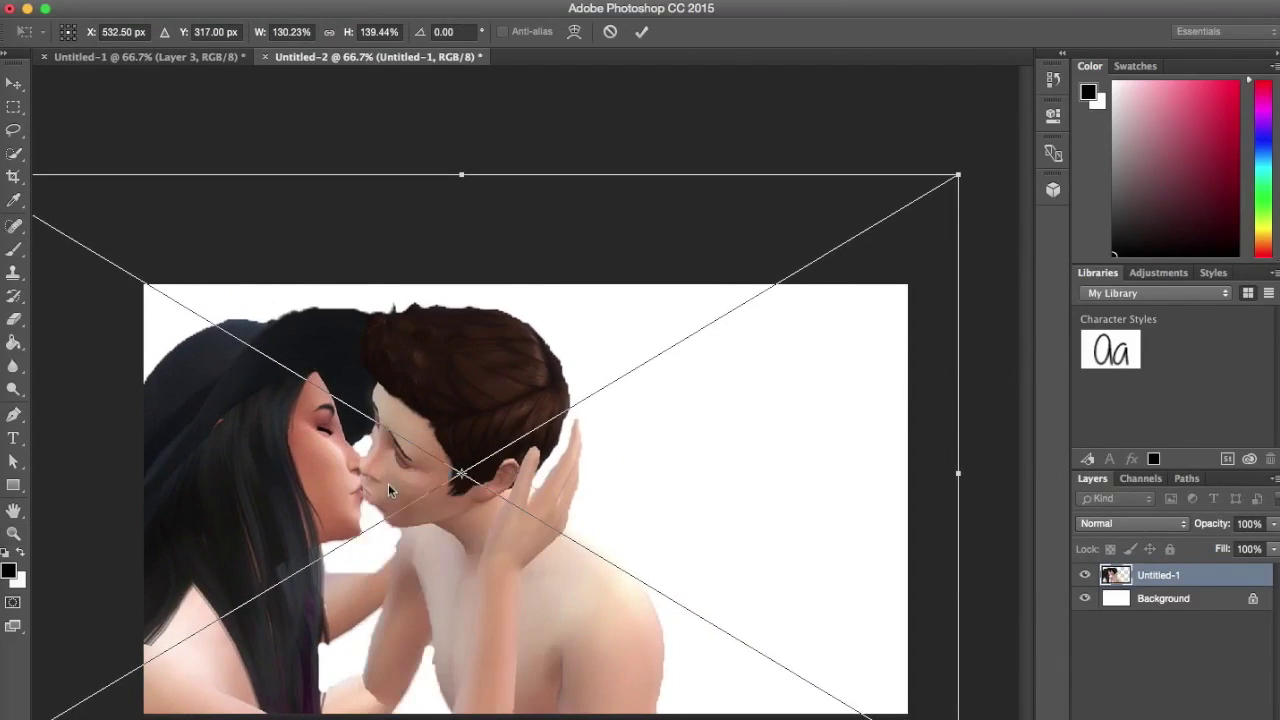
key(Return)
key(z)
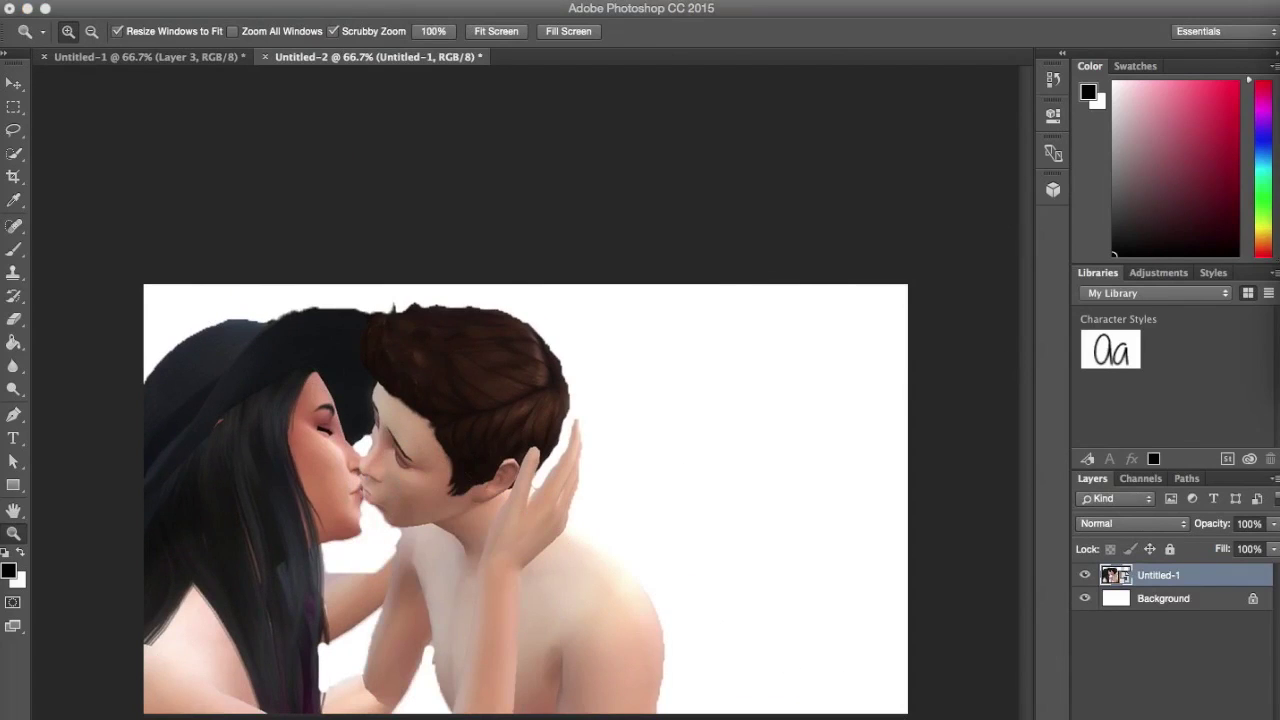
Apply Brightness/Contrast to the cutout layer with a brightness of 30.
click(198, 1)
click(430, 36)
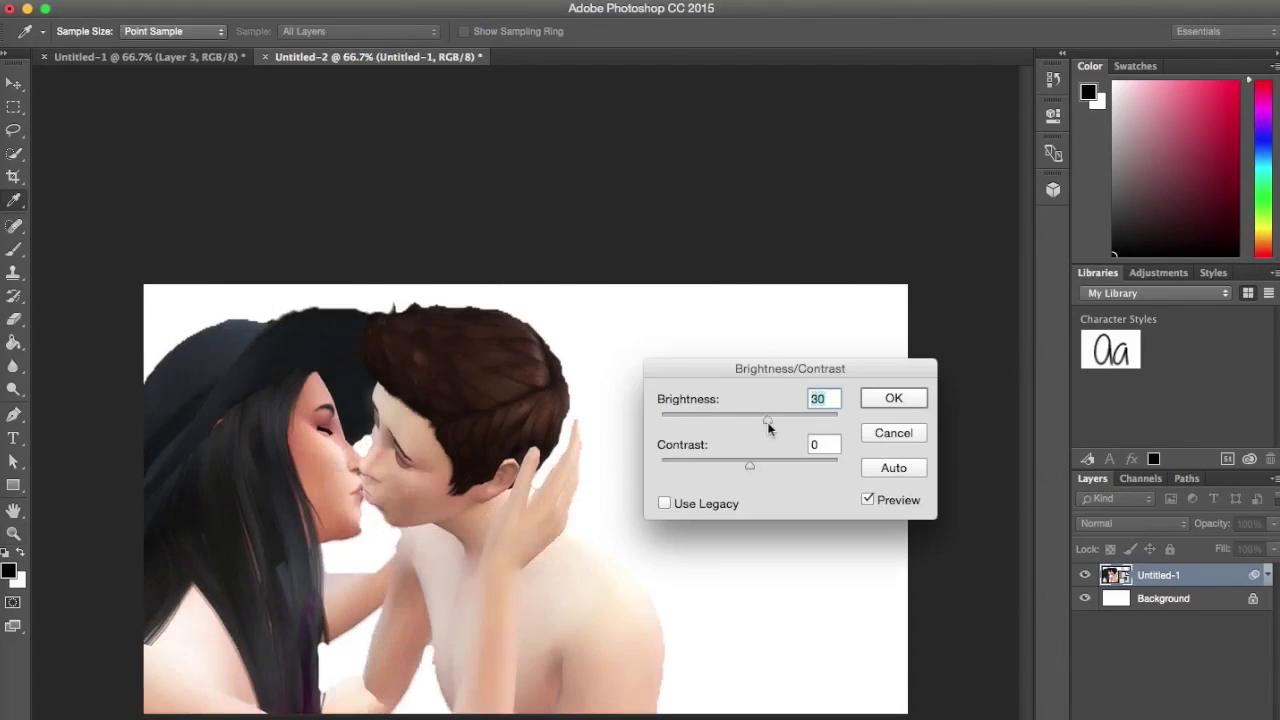
click(909, 400)
Apply an Exposure adjustment to the cutout layer.
click(198, 1)
mouse_move(330, 37)
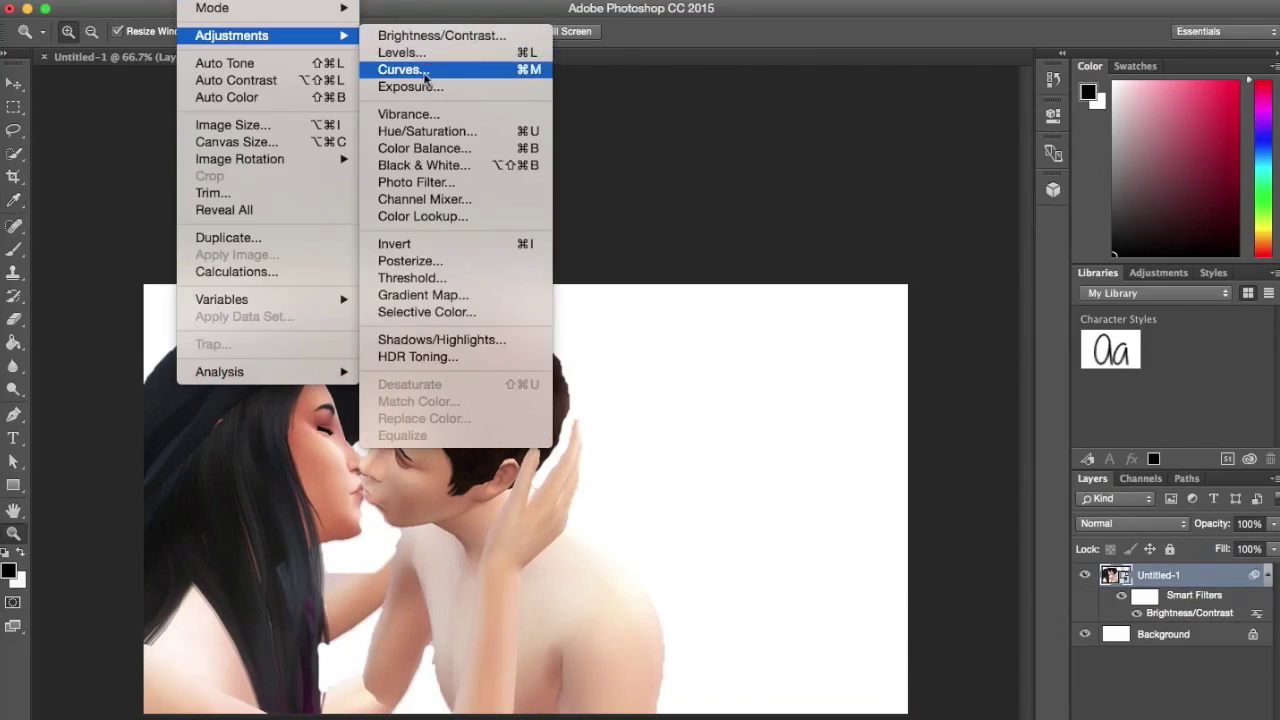
click(424, 86)
drag(751, 437, 746, 552)
click(914, 372)
click(195, 0)
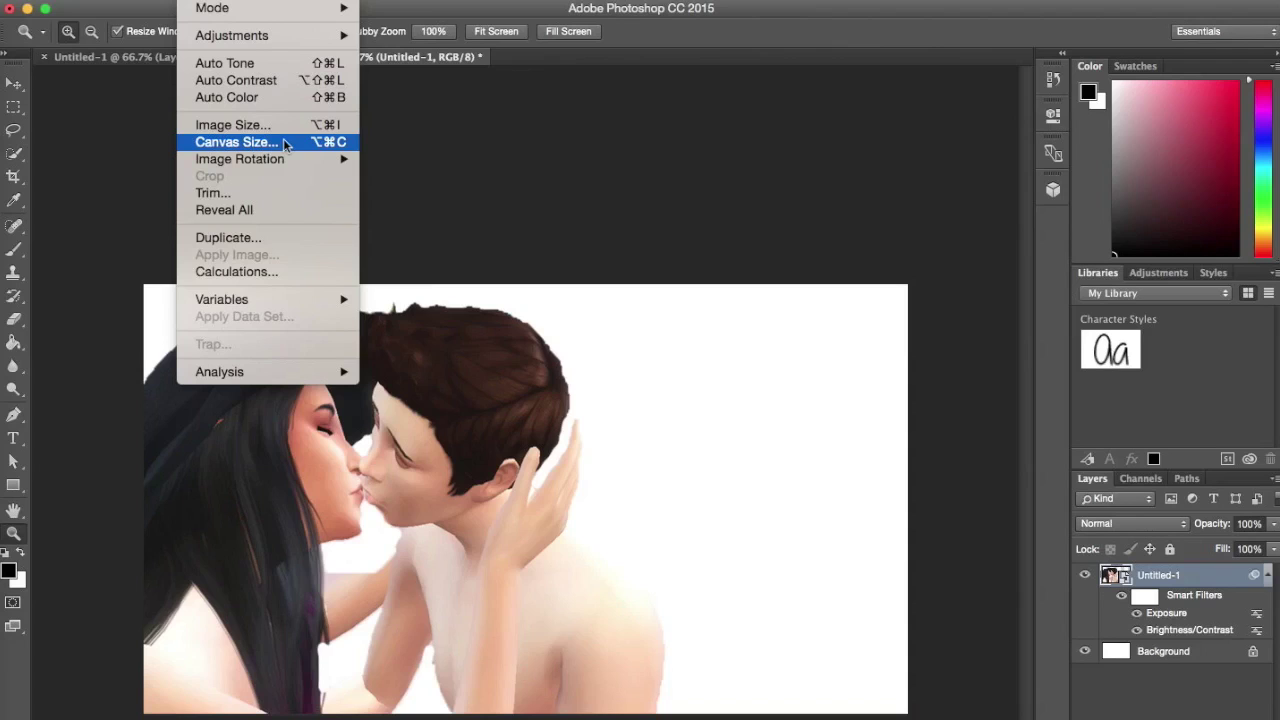
mouse_move(256, 0)
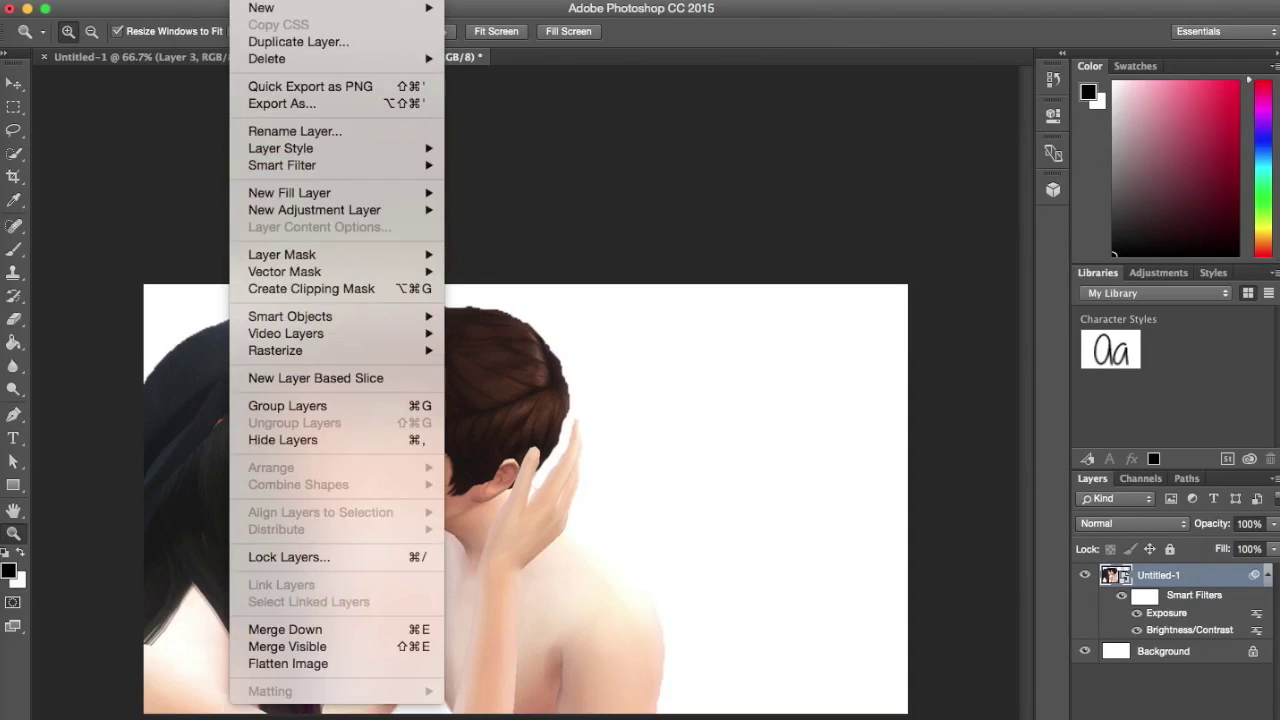
key(Escape)
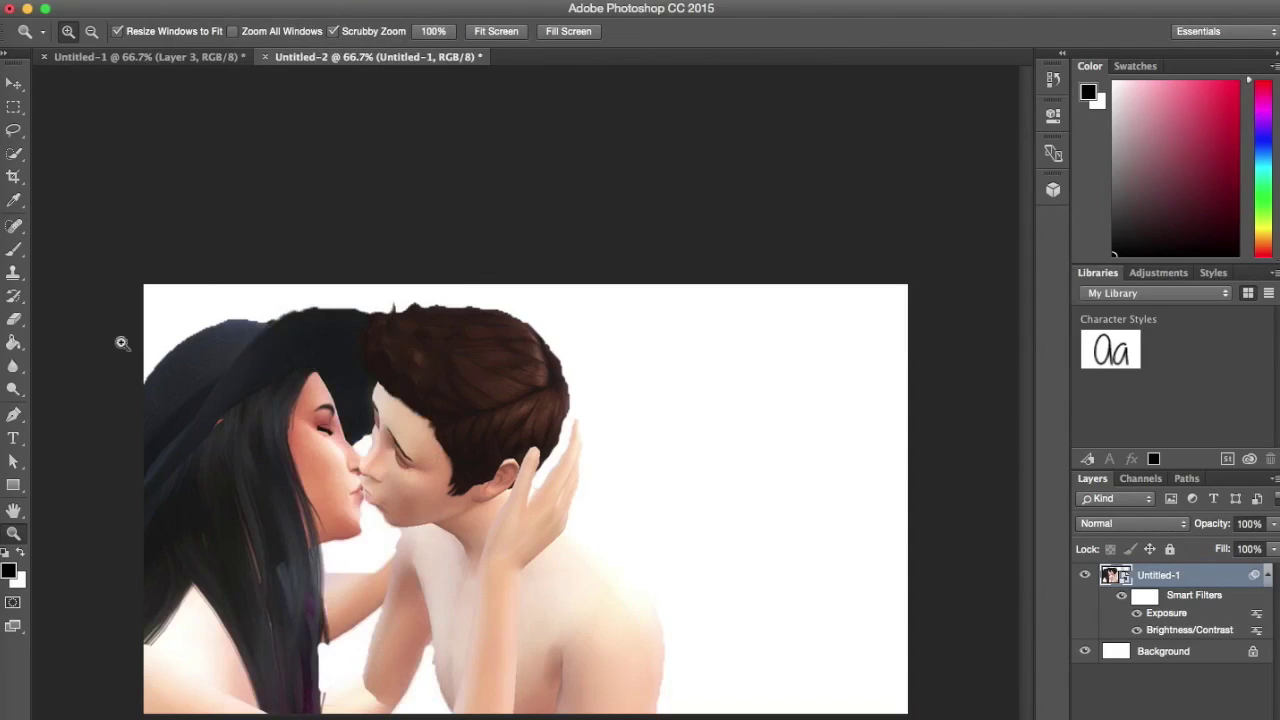
Unlock the background layer, choose the Gradient tool and set the foreground colour to light blue.
click(1253, 652)
click(14, 343)
click(90, 338)
click(9, 571)
click(720, 366)
drag(804, 341, 804, 409)
drag(718, 352, 685, 317)
click(970, 301)
Set the background colour to mint green.
click(1100, 103)
click(1100, 103)
click(684, 421)
click(804, 438)
click(643, 341)
drag(643, 341, 646, 309)
key(Return)
Fill the background layer with a diagonal gradient running from mint green at the upper left to light blue at the lower right.
drag(808, 312, 688, 432)
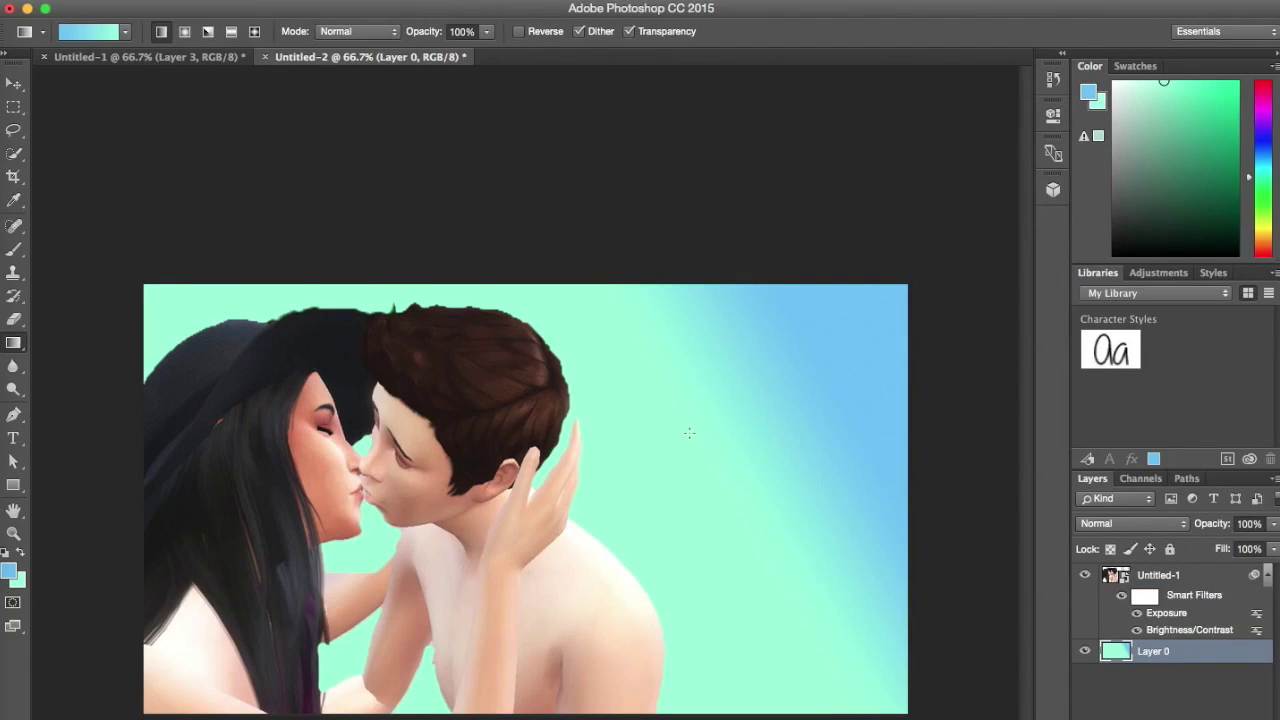
drag(689, 433, 703, 345)
drag(664, 410, 587, 372)
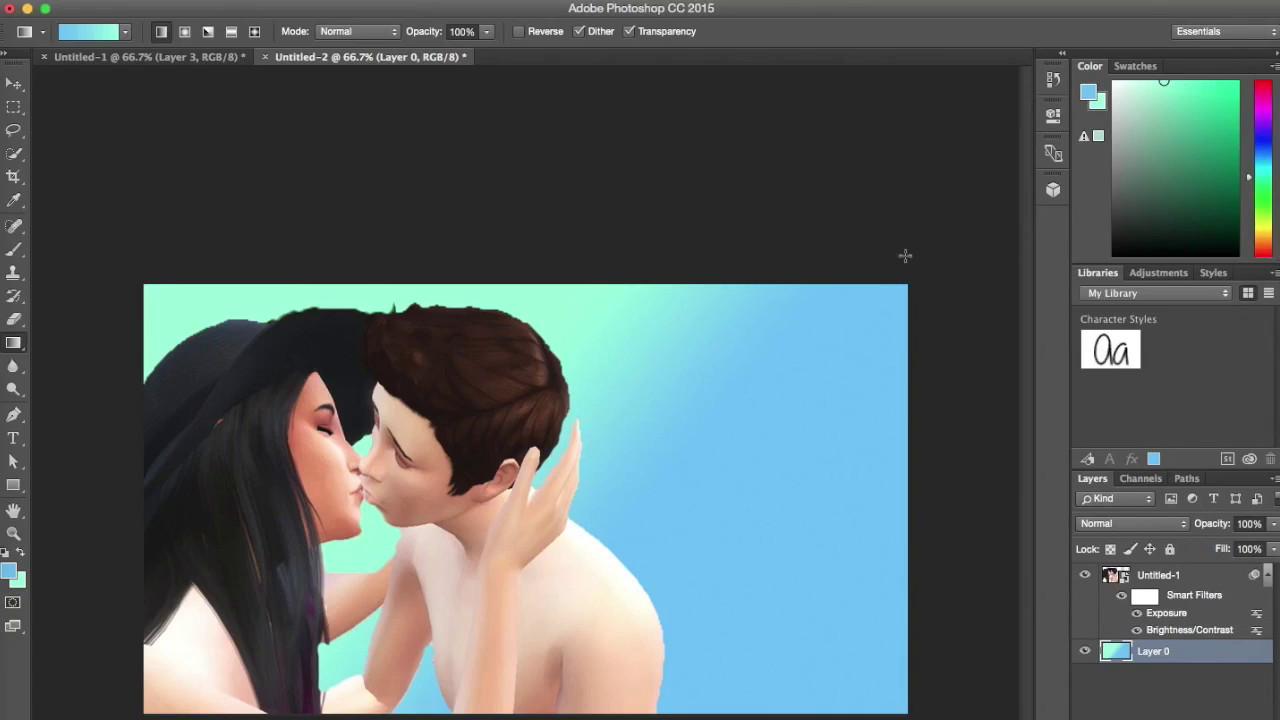
Add a new layer above the gradient and select a narrow vertical strip spanning the full canvas height.
key(m)
drag(614, 285, 629, 718)
click(736, 626)
key(super+shift+alt+n)
drag(618, 284, 637, 714)
Fill the strip selection with white using the Paint Bucket.
drag(15, 347, 76, 358)
click(1113, 82)
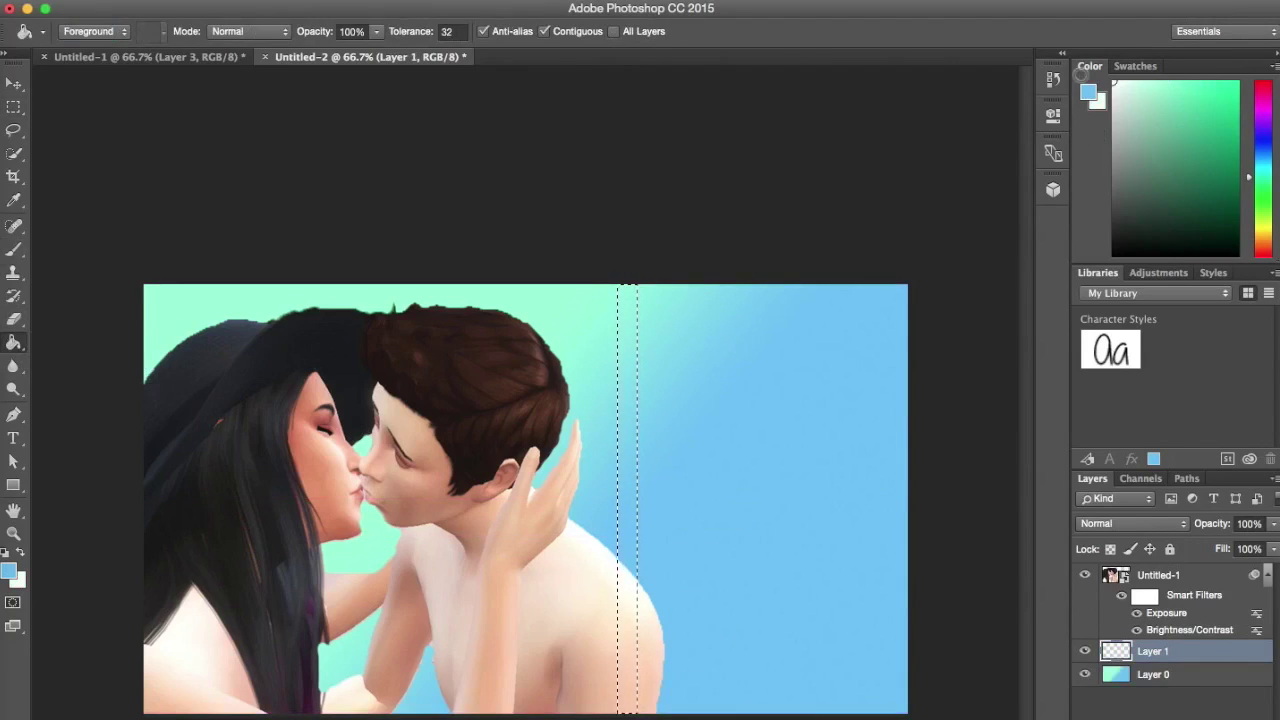
click(1087, 91)
click(1113, 82)
click(627, 582)
Move the white strip right, over the blue part of the gradient.
right_click(627, 520)
click(574, 466)
click(14, 84)
right_click(633, 409)
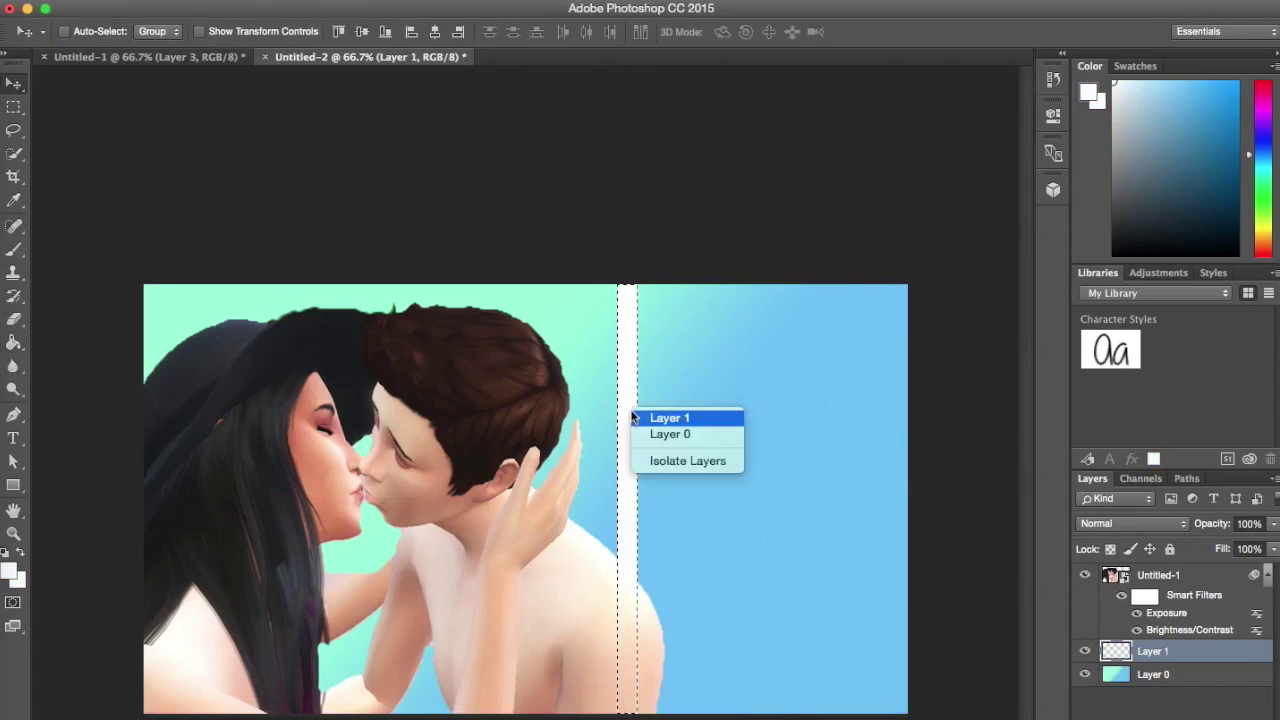
click(631, 372)
click(14, 461)
right_click(625, 388)
drag(629, 357, 688, 367)
click(14, 84)
drag(588, 412, 731, 391)
Show the rulers, try merging the strip into the gradient layer, and undo the merge and the strip's last move.
key(ctrl+r)
key(super+e)
click(157, 0)
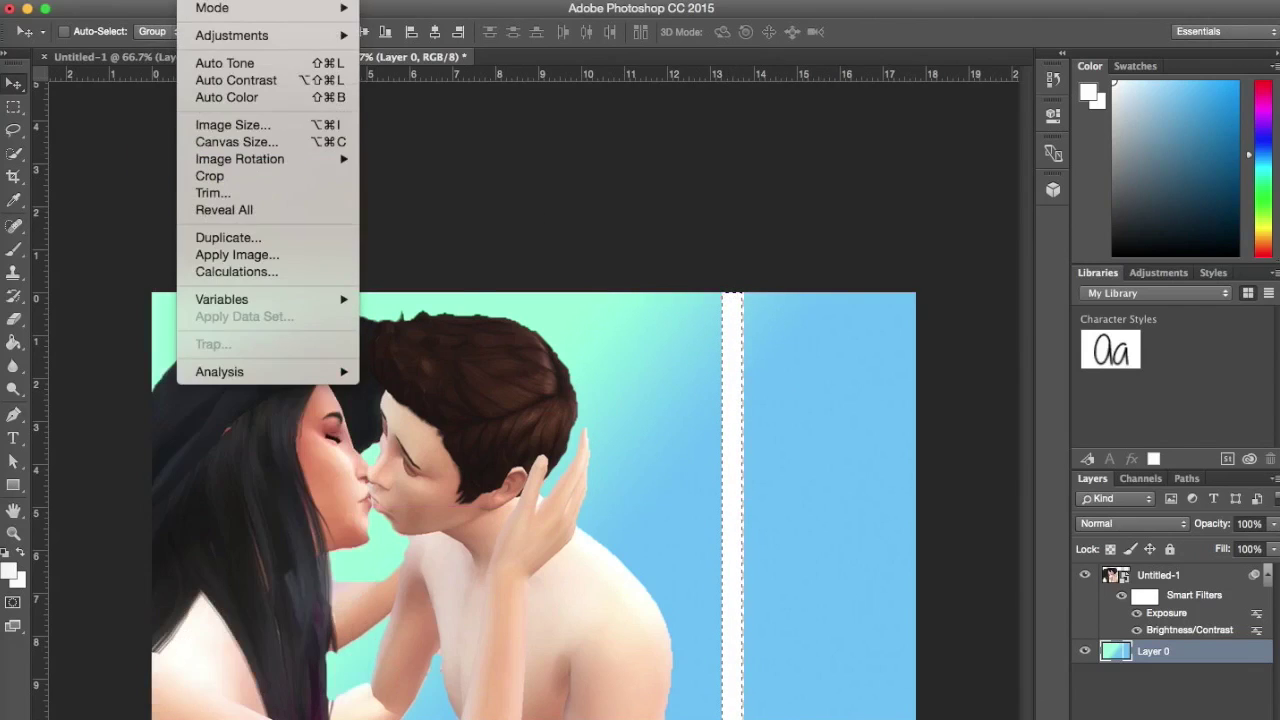
click(172, 41)
click(157, 0)
click(184, 43)
Reposition the full-height white strip between the man's shoulder and the canvas's right edge, and clear the selection.
mouse_move(647, 342)
mouse_down()
mouse_move(360, 331)
mouse_move(668, 331)
mouse_up()
right_click(640, 328)
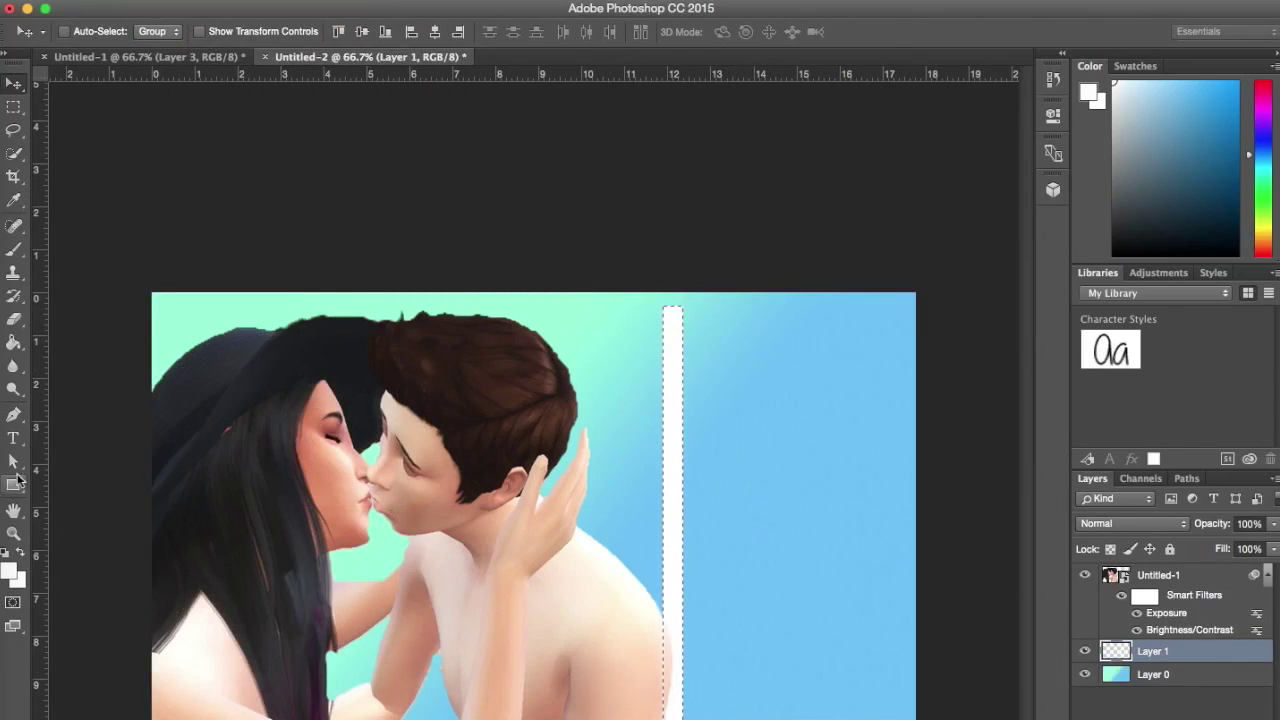
key(h)
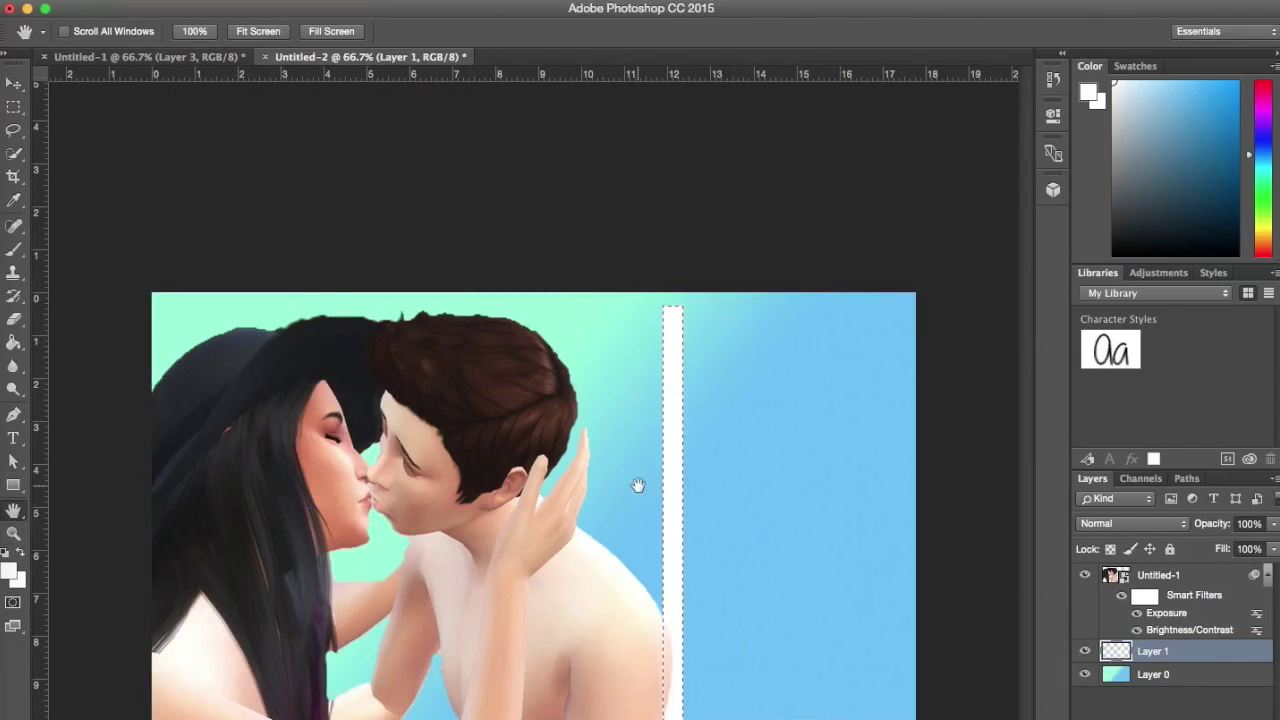
ctrl+click(678, 477)
alt+click(729, 474)
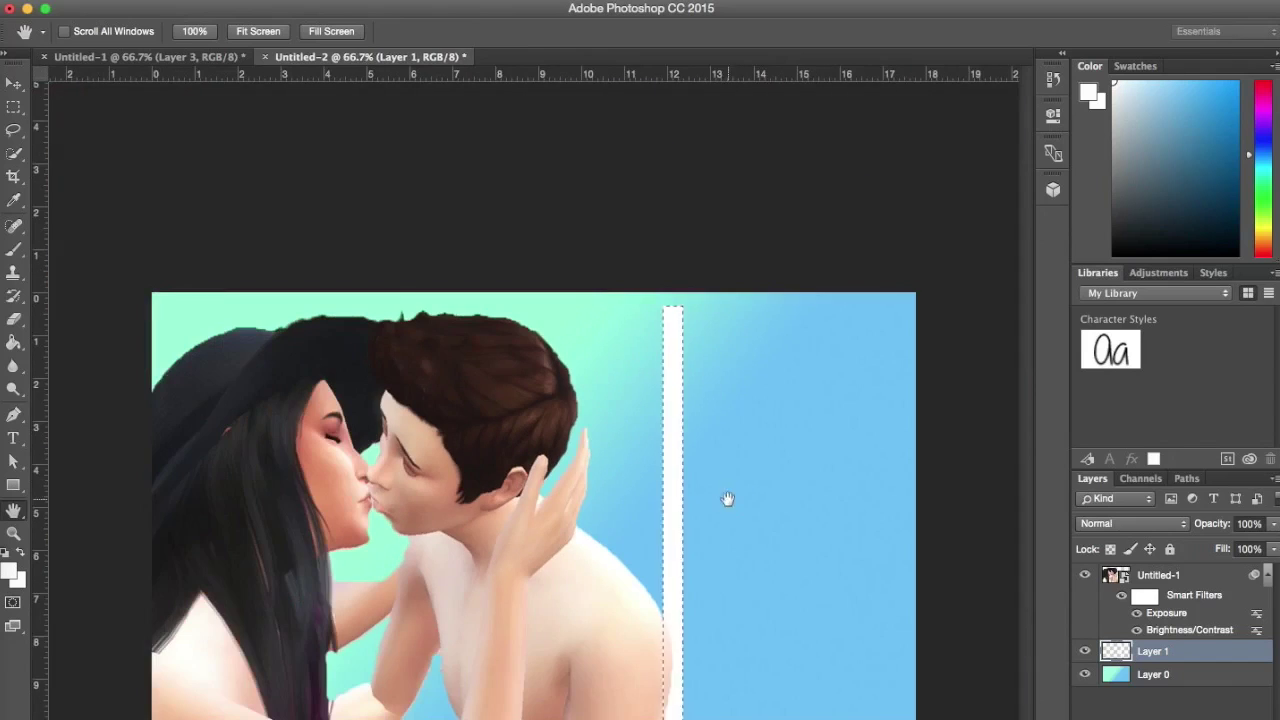
click(13, 85)
drag(678, 350, 194, 385)
drag(188, 313, 729, 314)
right_click(729, 314)
key(Escape)
key(super+d)
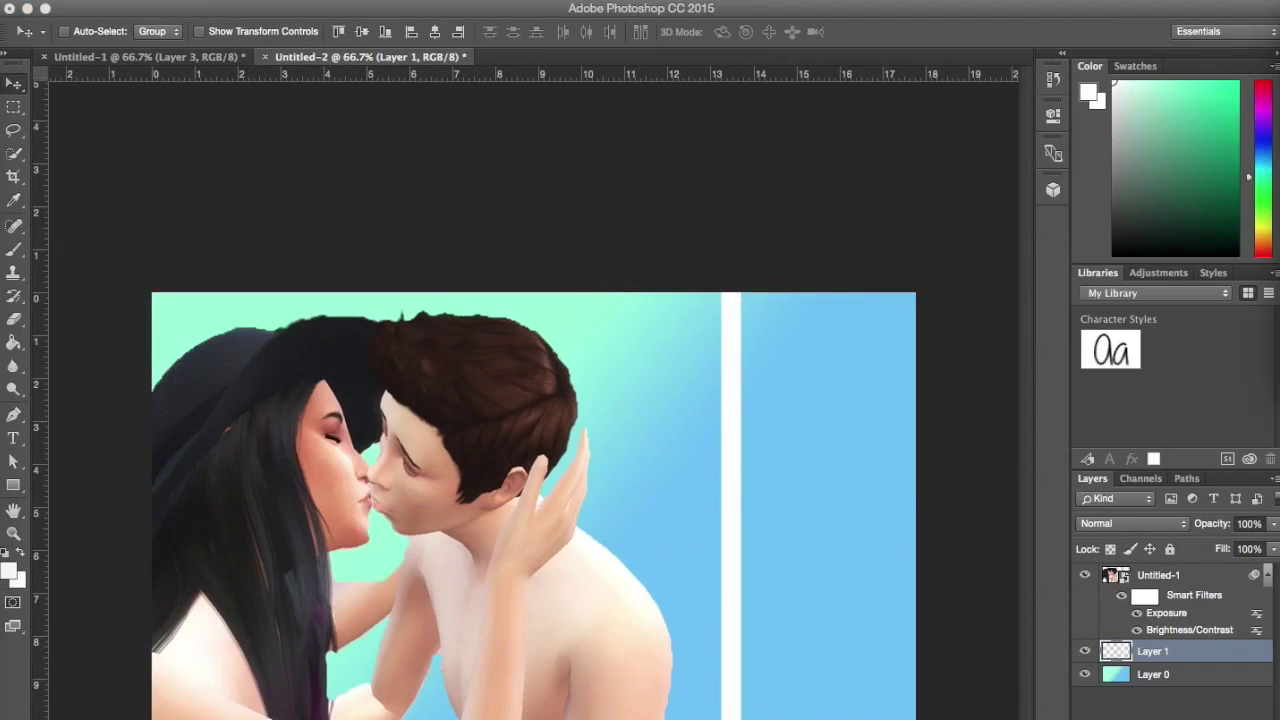
Transform the strip to about 153% height, rotate it about -21.5 degrees and move it to the canvas's upper-left corner.
drag(736, 390, 709, 390)
super+click(1116, 651)
click(705, 330)
click(981, 312)
click(1153, 651)
key(super+t)
drag(704, 293, 704, 128)
drag(630, 349, 155, 530)
drag(88, 310, 66, 272)
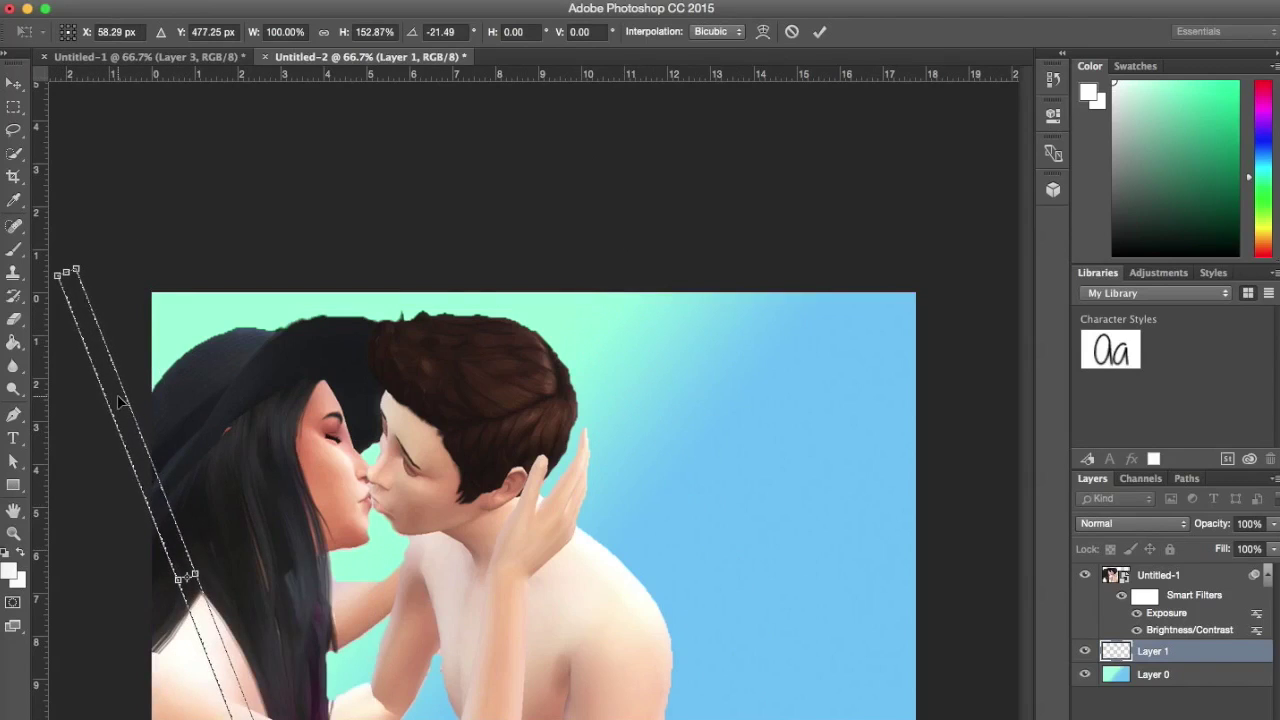
drag(125, 412, 182, 318)
Duplicate the diagonal strip onto new layers and position a copy beside it in the canvas's upper-left corner.
right_click(164, 356)
click(164, 358)
click(165, 2)
click(168, 2)
mouse_move(163, 363)
mouse_down()
mouse_move(189, 334)
mouse_move(157, 363)
mouse_up()
right_click(155, 366)
click(188, 378)
drag(186, 330, 152, 249)
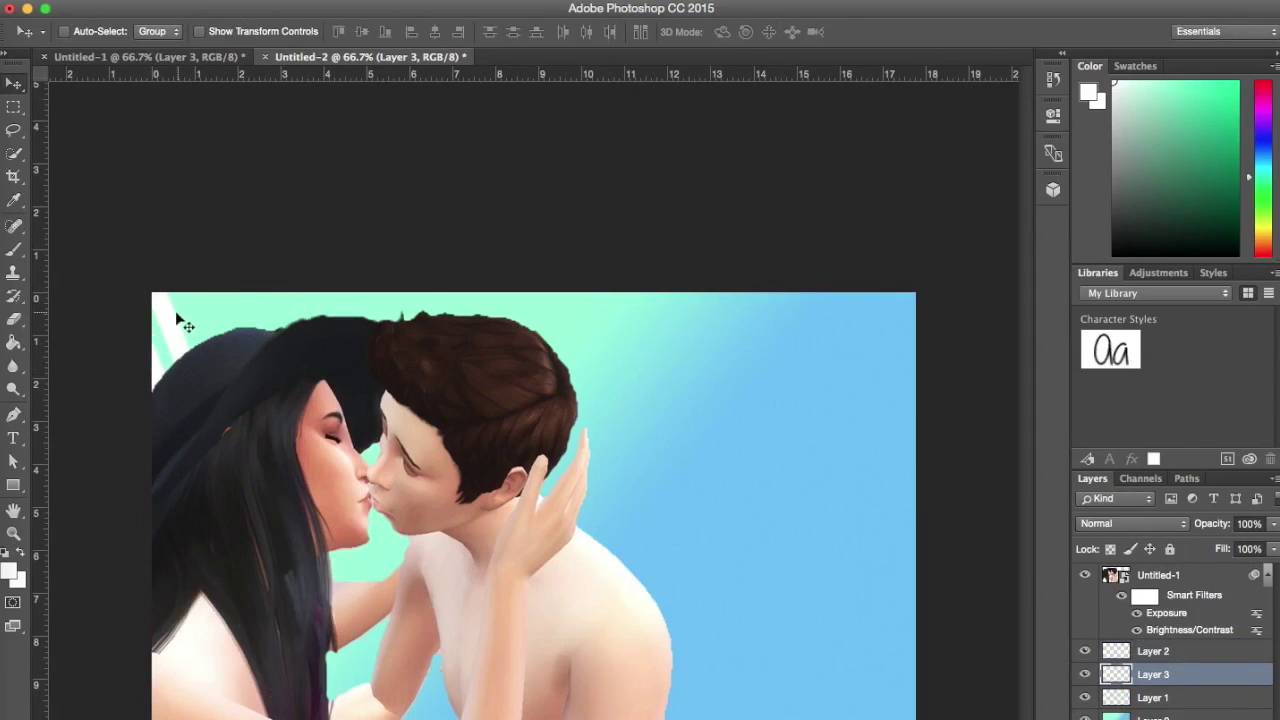
Make further copies of the diagonal white strip and place one beside the first, above the woman's hat.
key(super+j)
drag(189, 340, 3, 278)
drag(157, 375, 765, 466)
key(Delete)
click(1183, 700)
key(super+j)
drag(155, 371, 460, 347)
drag(513, 474, 258, 397)
On a new layer, fill a full-height rectangle about 0.6 in wide with white between the man's hand and the blue background.
click(14, 107)
key(super+shift+alt+n)
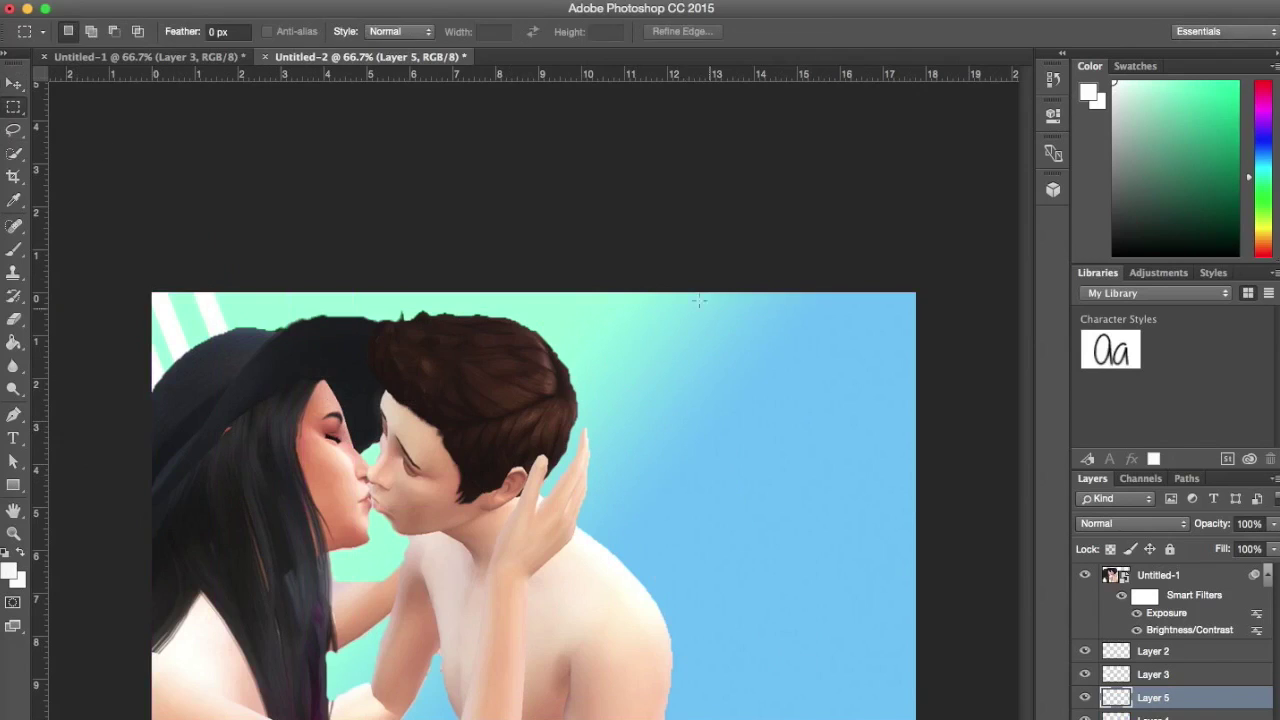
drag(642, 289, 666, 717)
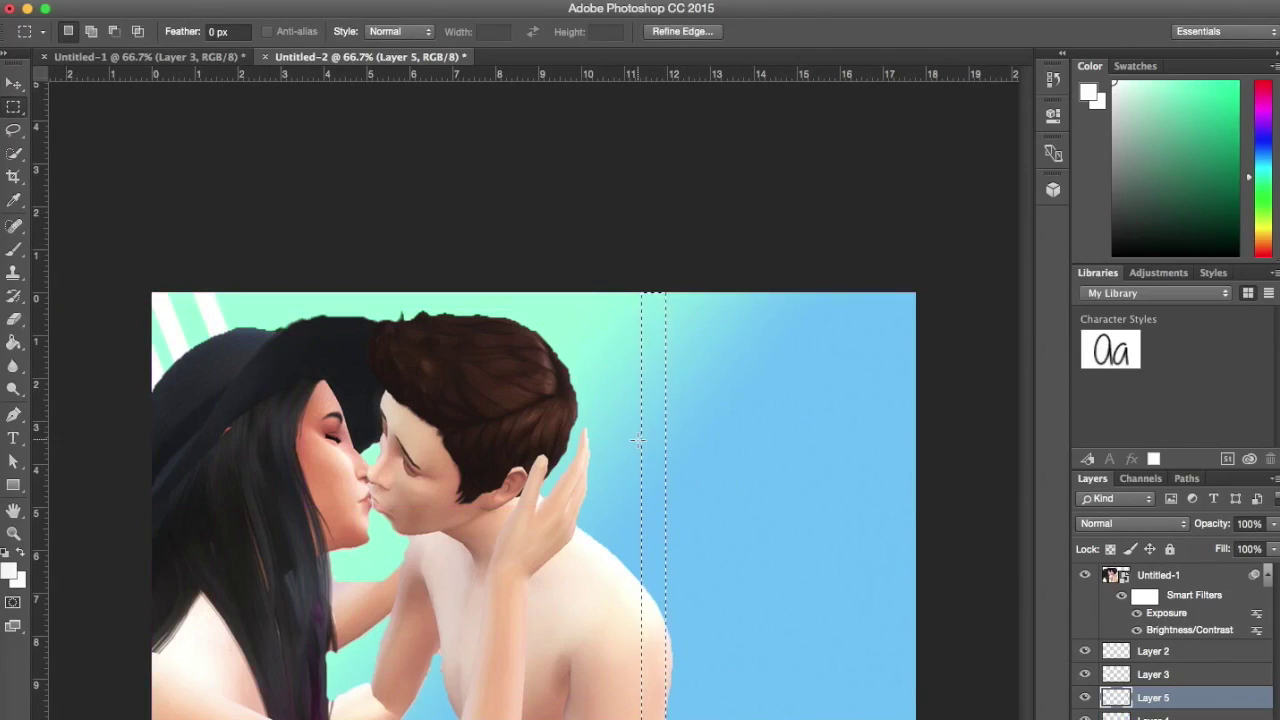
click(14, 485)
click(14, 343)
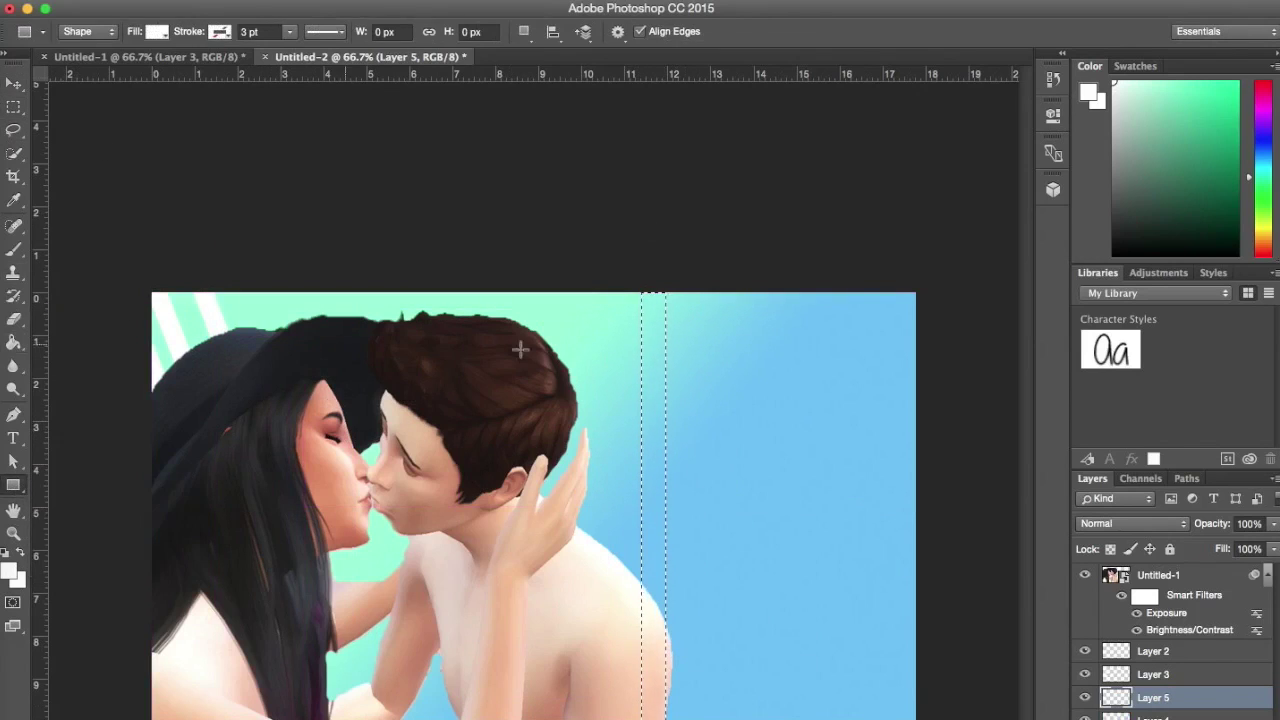
click(14, 341)
click(657, 357)
click(14, 83)
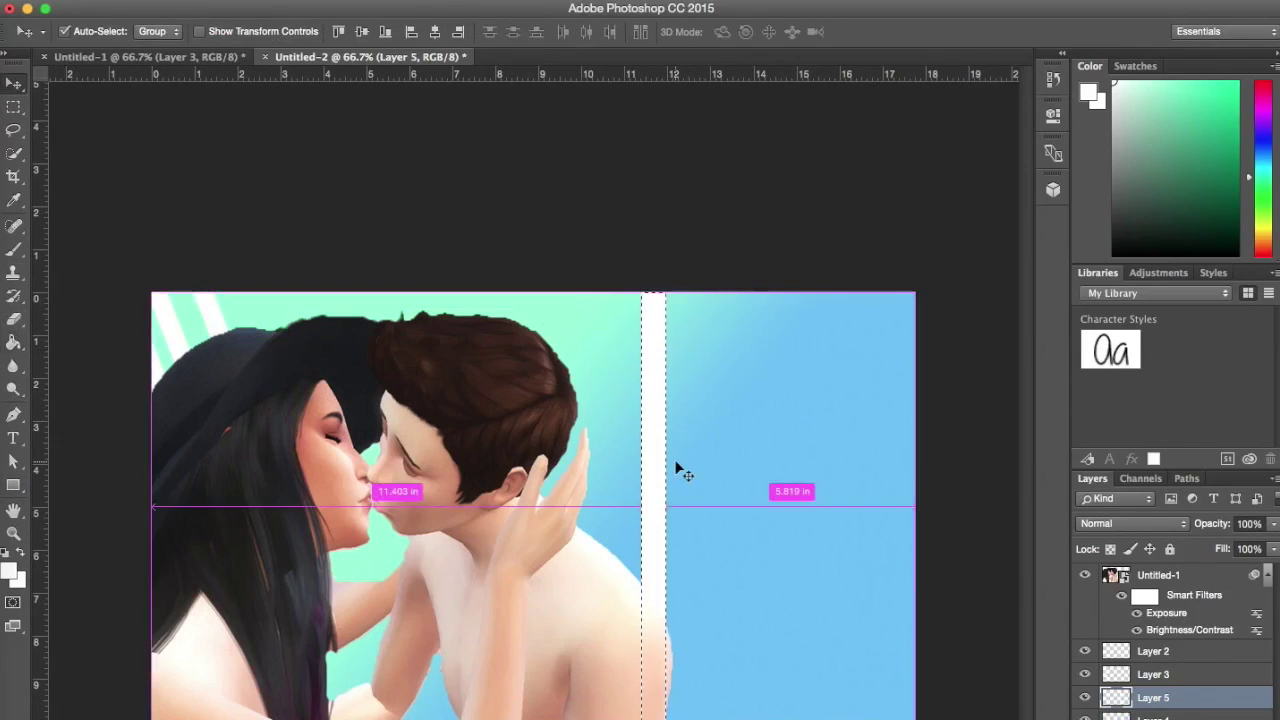
Transform the new white strip to the same diagonal as the others and place it as the third stripe above the woman's hat.
key(super+t)
right_click(652, 427)
click(690, 464)
drag(653, 292, 555, 160)
right_click(652, 345)
click(708, 398)
drag(619, 338, 292, 414)
right_click(263, 316)
click(14, 461)
click(984, 308)
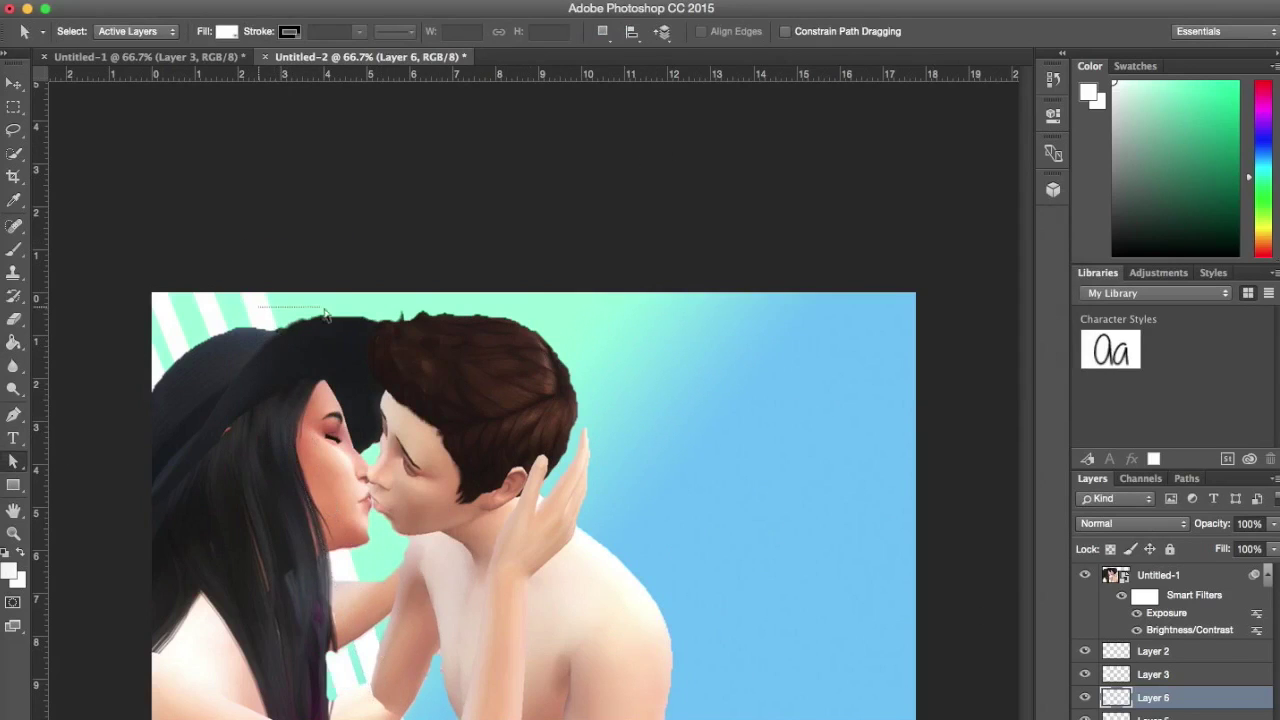
Duplicate the diagonal strip repeatedly at even spacing until the stripes cover the background to the canvas's right edge.
click(14, 84)
drag(264, 306, 164, 219)
drag(380, 303, 323, 213)
drag(409, 297, 422, 223)
drag(477, 301, 535, 196)
drag(526, 309, 623, 200)
drag(588, 326, 707, 177)
drag(634, 323, 937, 276)
drag(734, 385, 873, 361)
drag(597, 570, 910, 378)
drag(995, 330, 763, 429)
drag(523, 512, 790, 423)
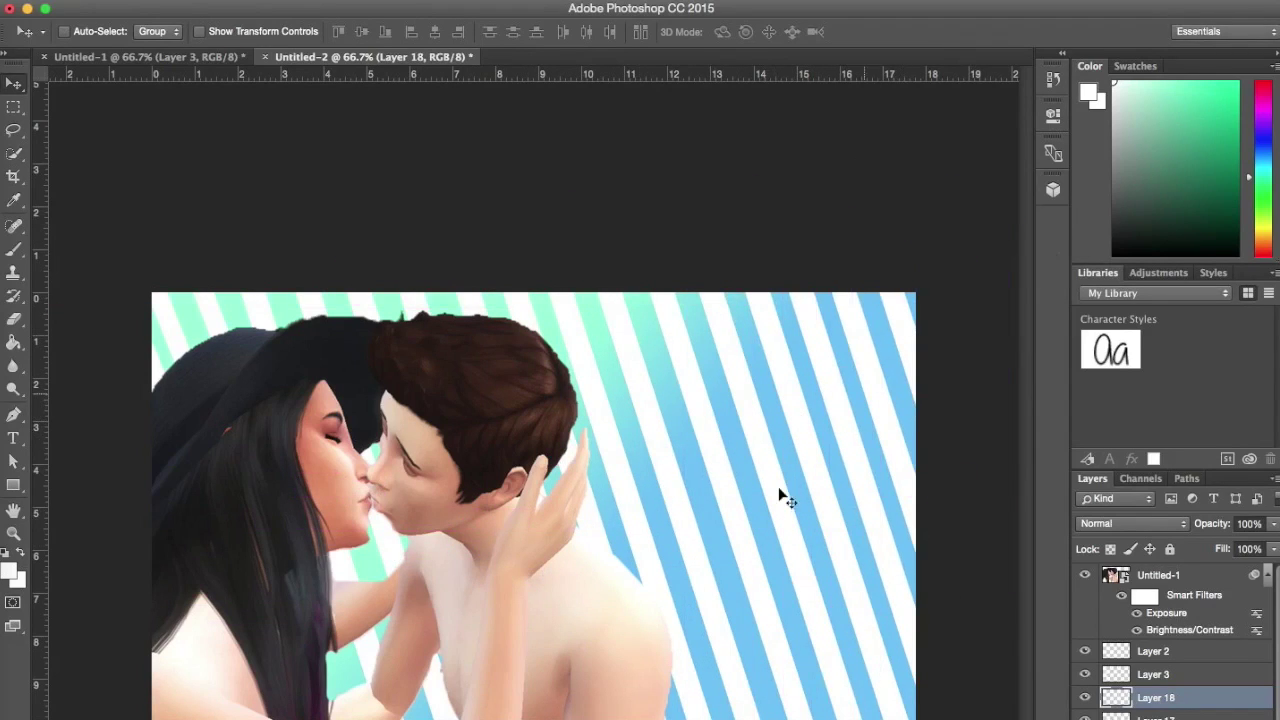
Blend the copied stripe layers with the gradient to give the stripes a pale mint-blue tint.
mouse_move(1134, 694)
mouse_down()
mouse_move(1137, 639)
mouse_move(1152, 702)
mouse_up()
scroll(1152, 702, down, 1)
scroll(1152, 702, up, 1)
key(super+Tab)
Add a white Outer Glow with increased spread and size to the kissing couple's layer, leaving Stroke off.
click(1234, 580)
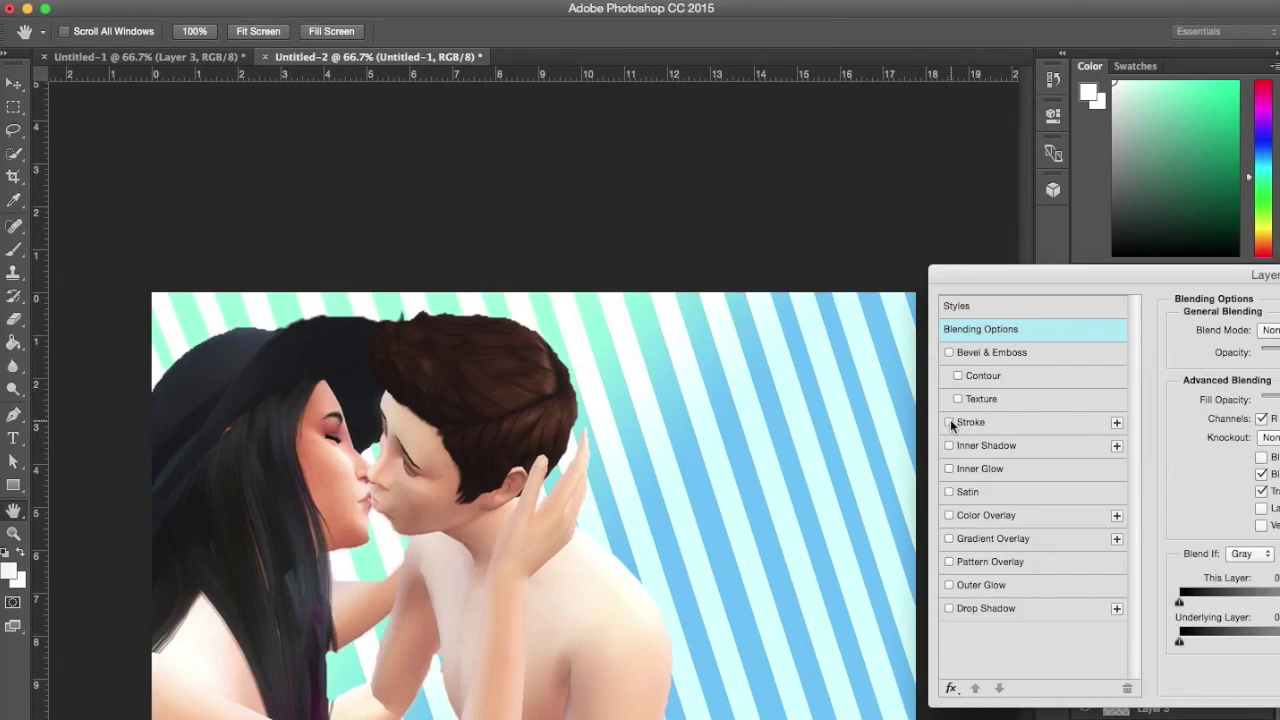
click(950, 585)
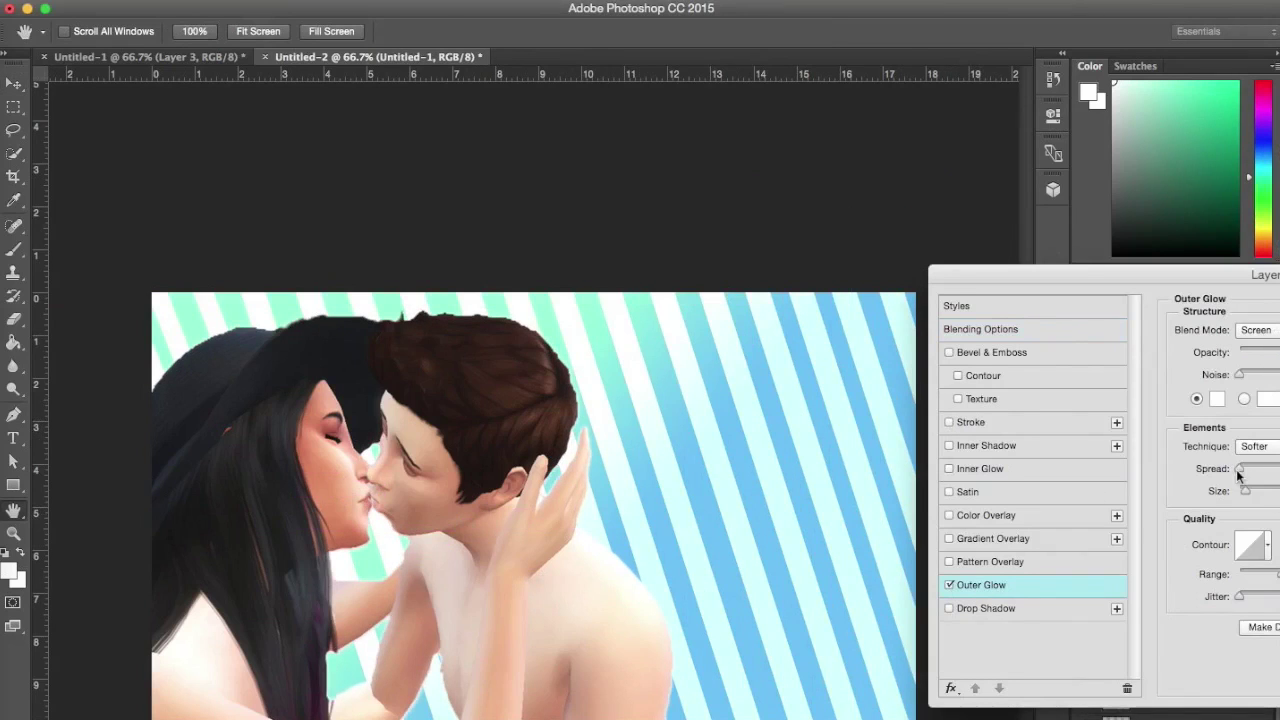
drag(1245, 490, 1251, 502)
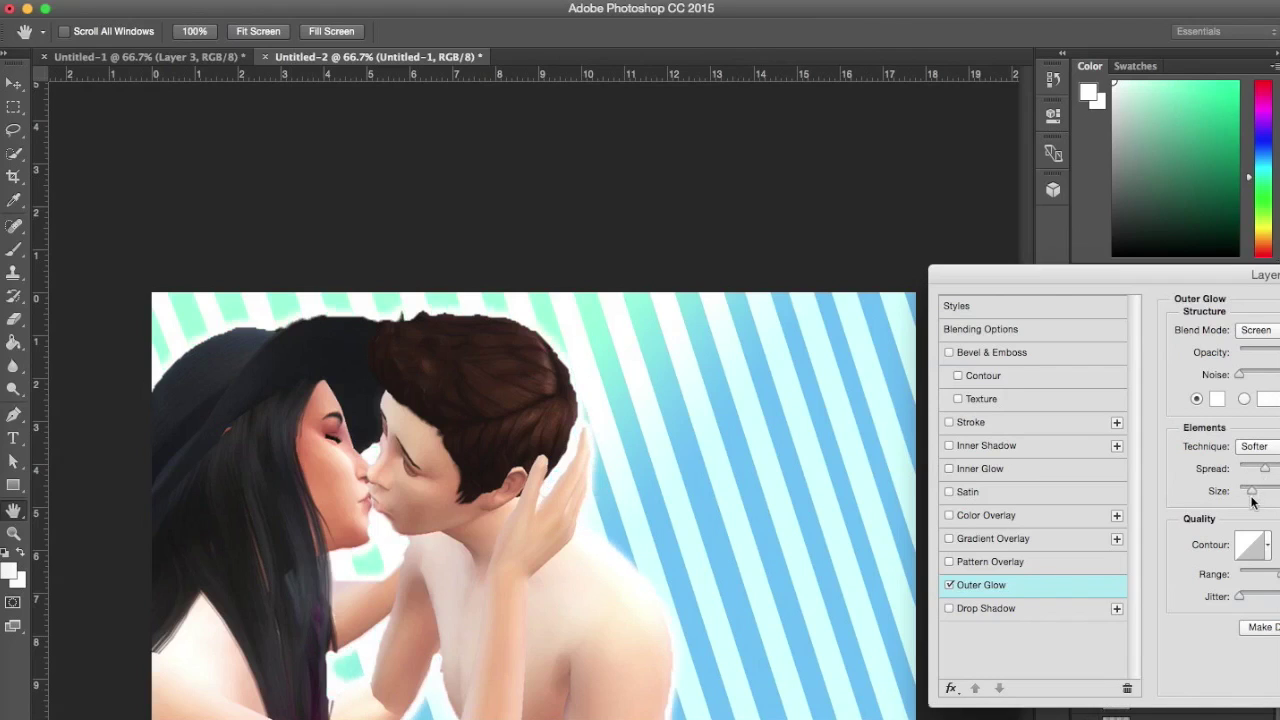
click(965, 422)
drag(1241, 337, 1235, 341)
click(950, 423)
key(Return)
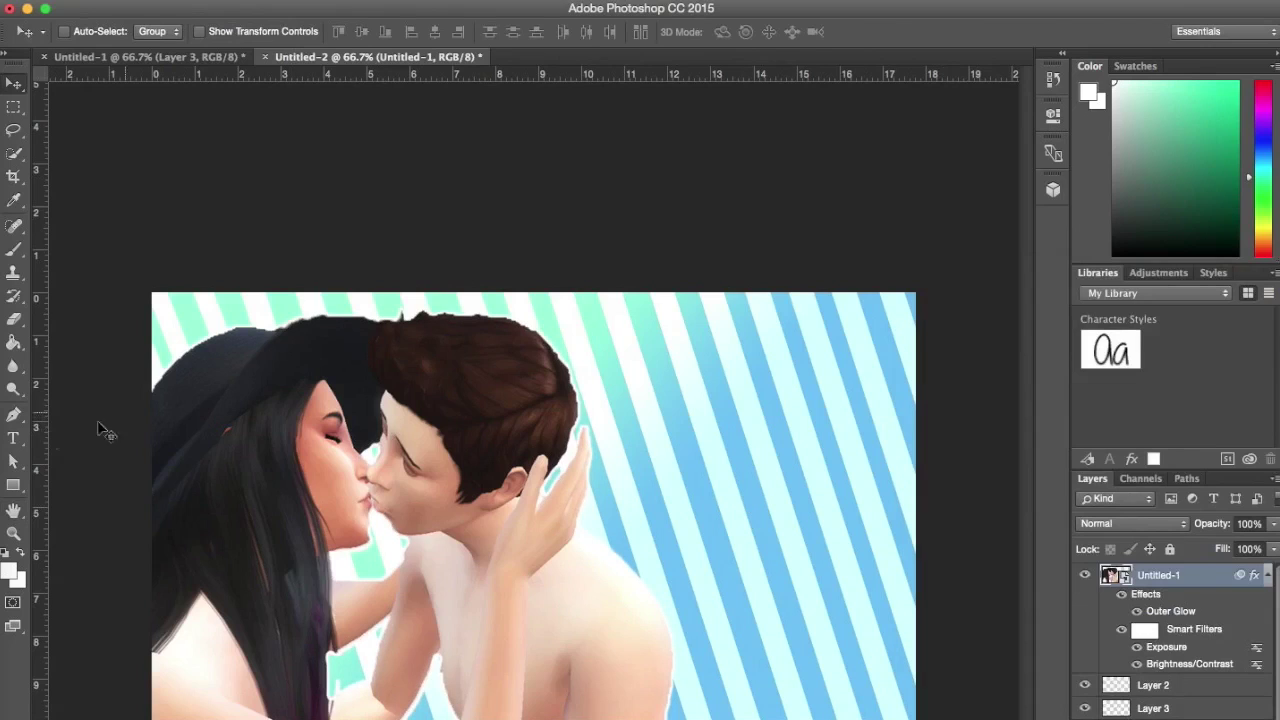
On a new top layer, fill a rectangle about 17 × 9.5 in, inset slightly from the canvas edges, with white.
click(1250, 716)
click(13, 107)
drag(740, 632, 897, 707)
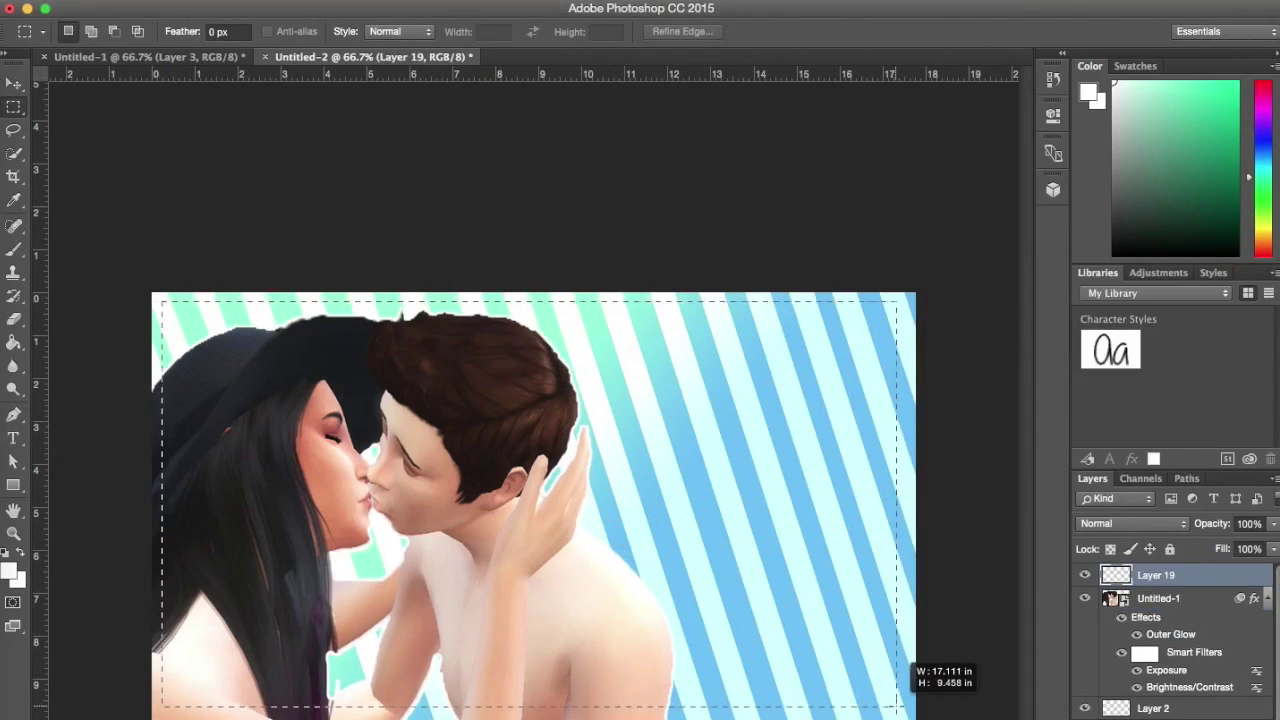
click(13, 342)
click(786, 508)
Cut a smaller rectangle out of the white rectangle to leave a thin frame, and widen the frame toward the canvas's right edge.
key(m)
drag(578, 627, 890, 701)
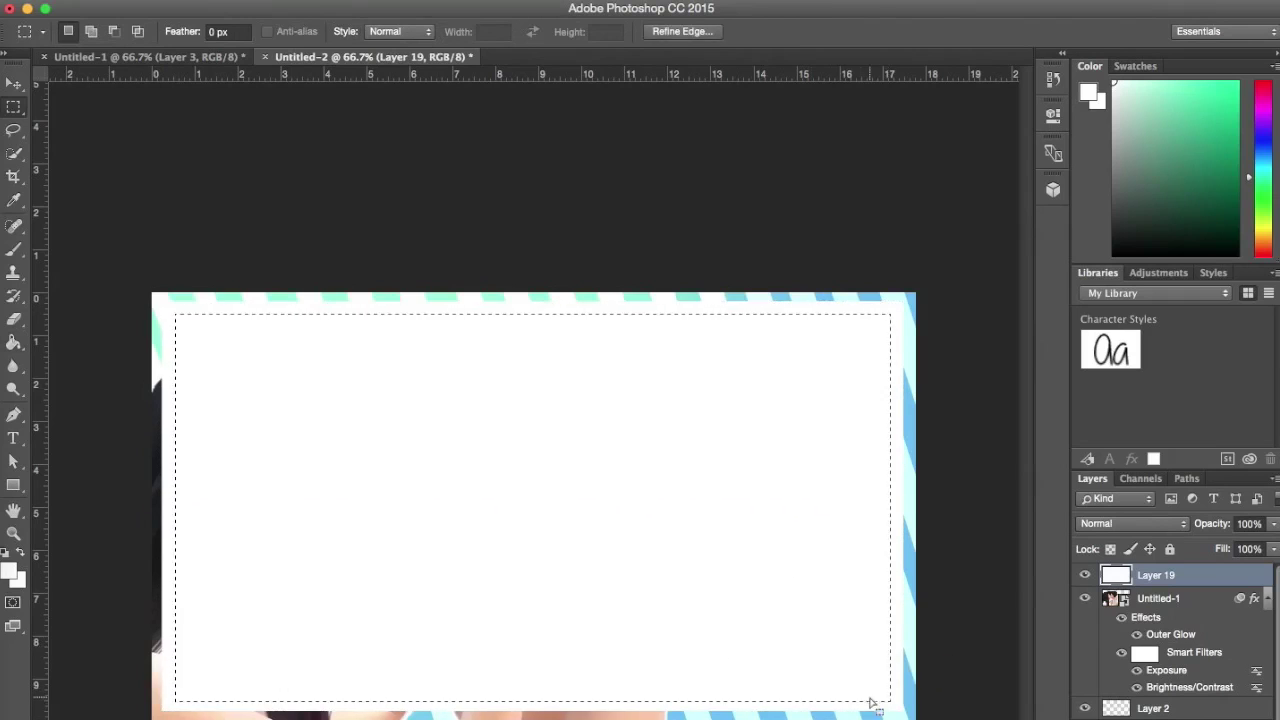
click(13, 342)
key(Delete)
key(ctrl+d)
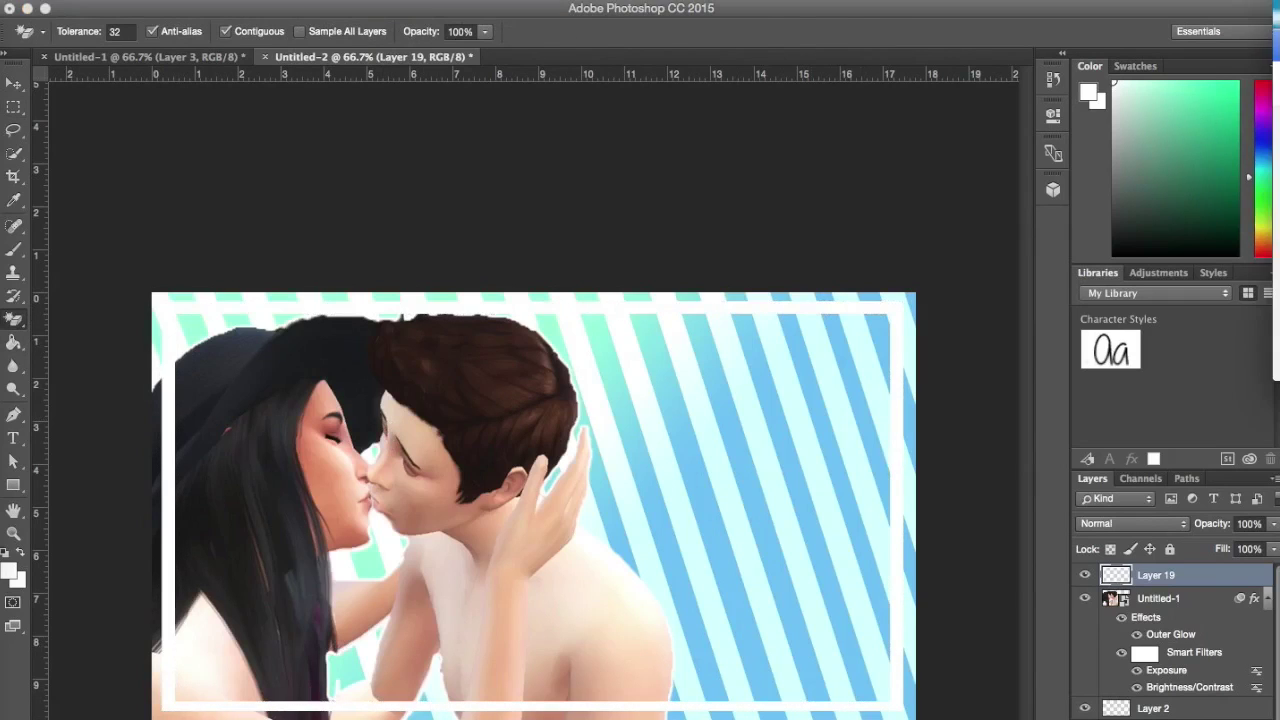
key(ctrl+t)
drag(900, 541, 905, 541)
click(20, 92)
key(Return)
Add a dark Drop Shadow to the white frame and set the layer's fill to 54%.
double_click(1252, 580)
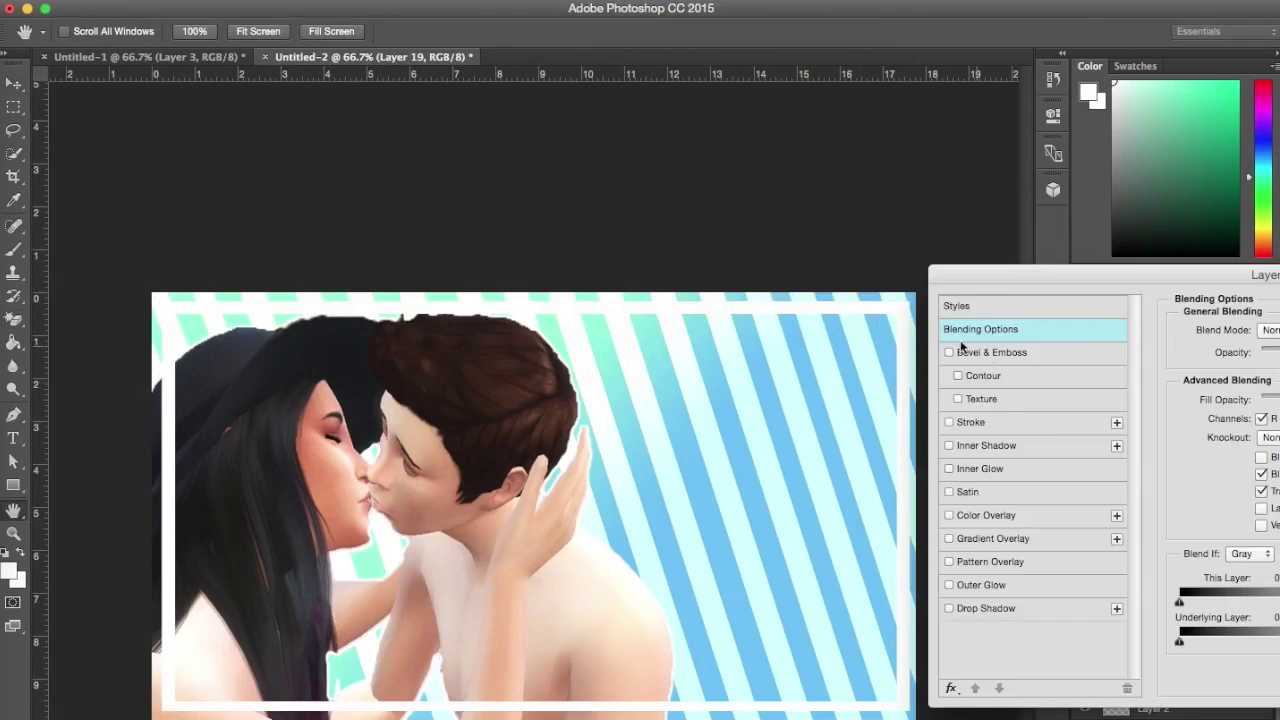
click(949, 608)
drag(1279, 400, 1278, 400)
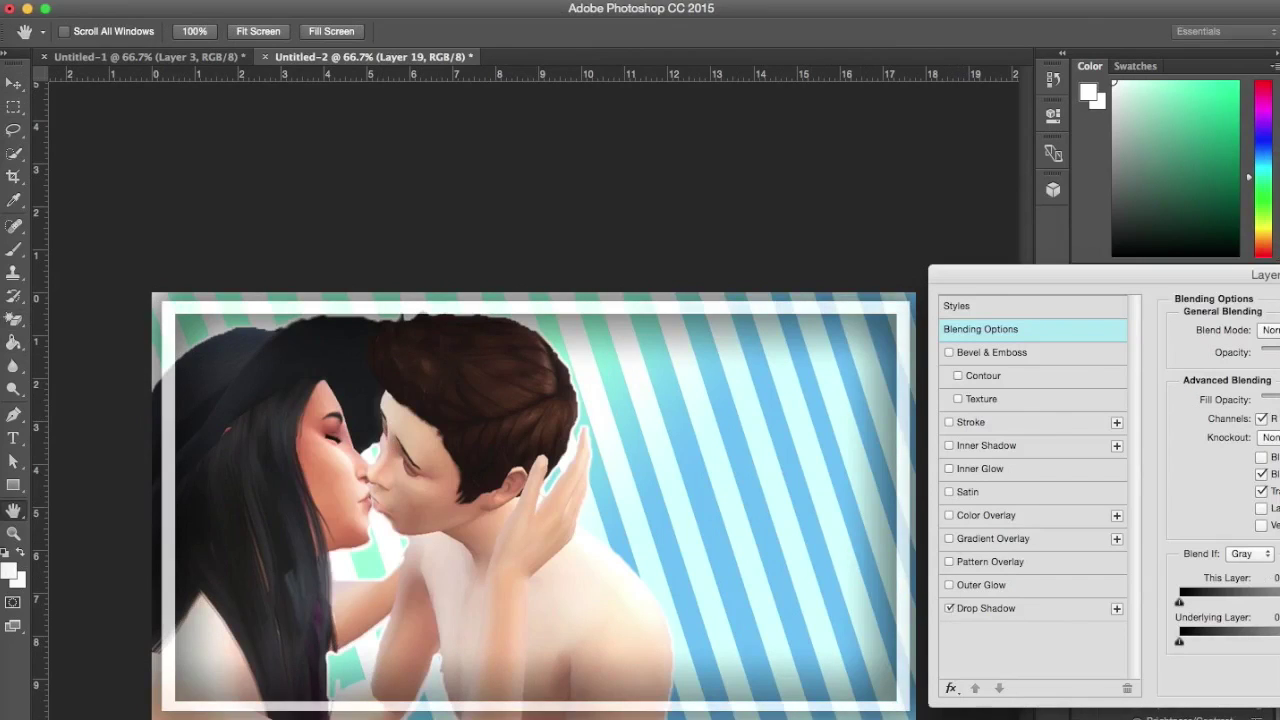
key(Return)
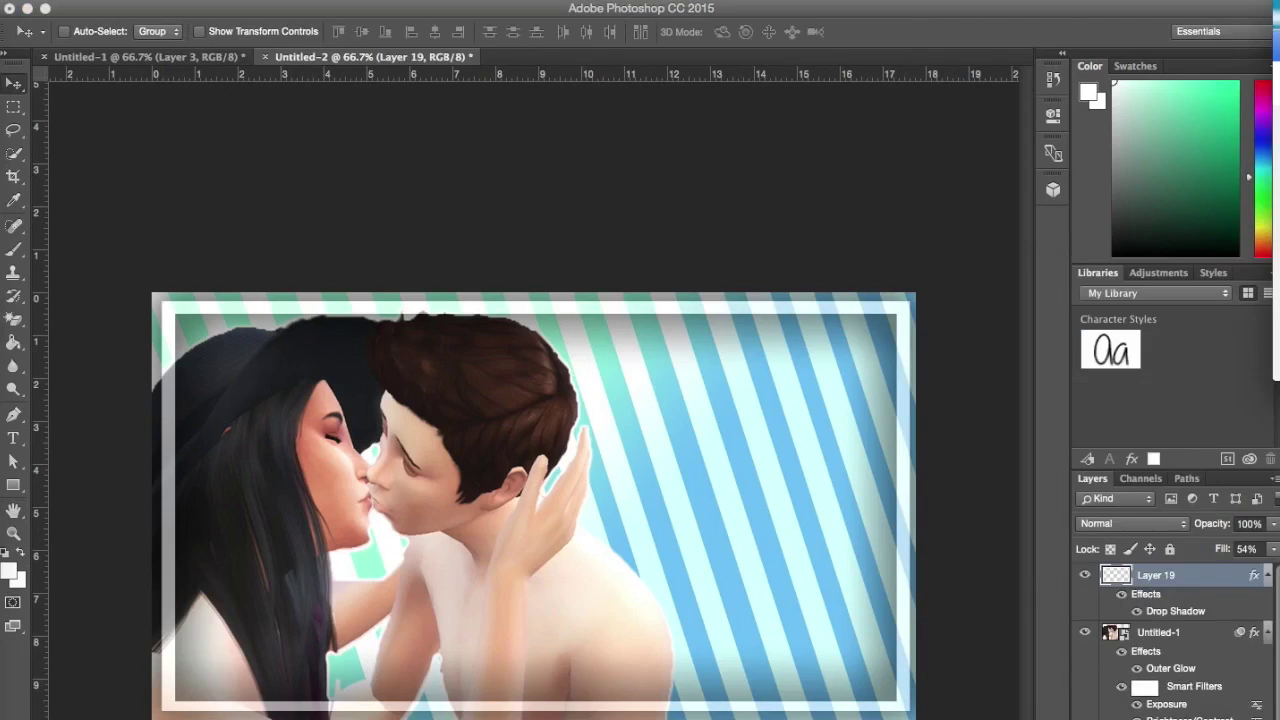
Add the text "How" in black Blissful Thinking Regular and scale it to fit inside the frame's upper-right area.
click(13, 438)
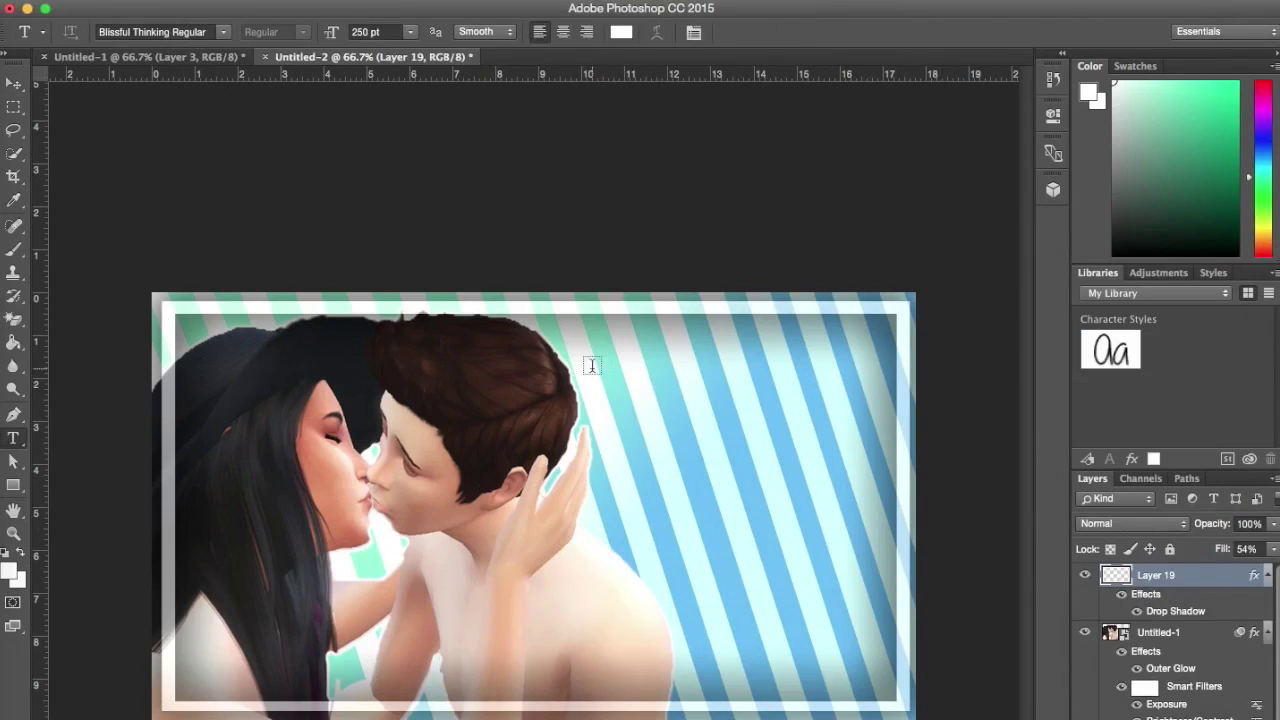
click(592, 368)
text(How)
double_click(751, 347)
click(1114, 254)
click(680, 330)
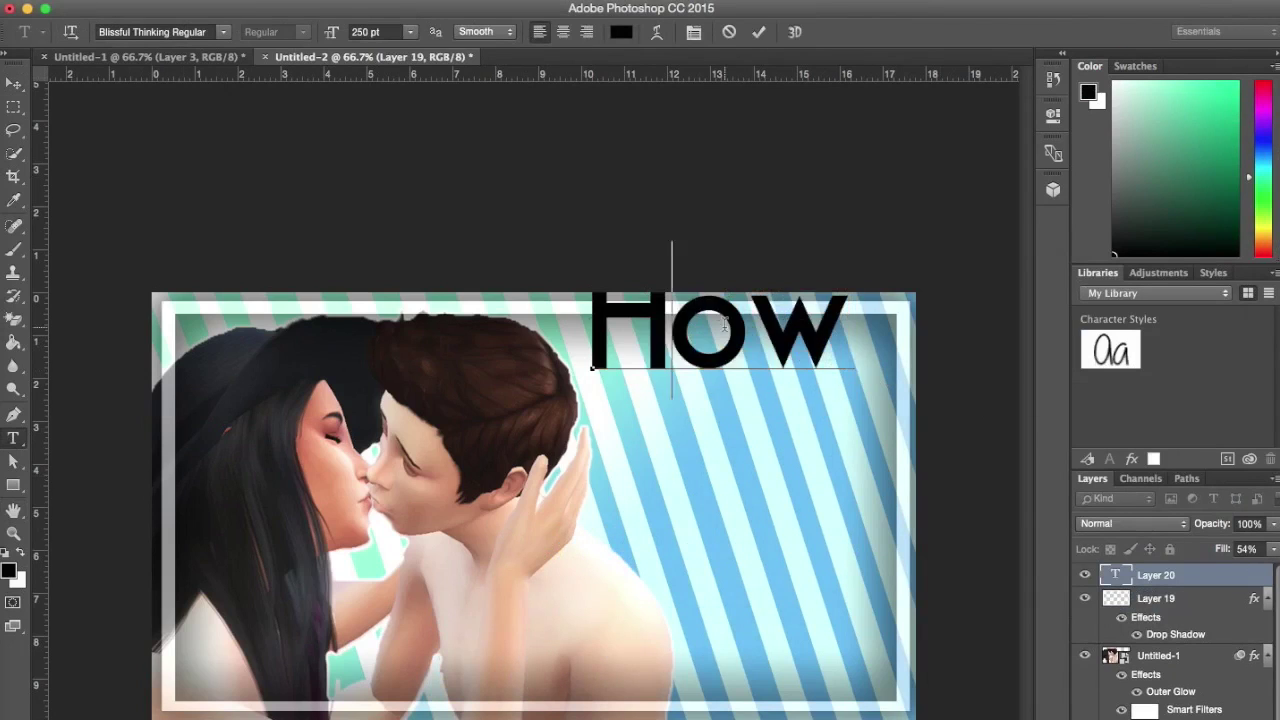
drag(748, 314, 734, 366)
drag(841, 449, 877, 460)
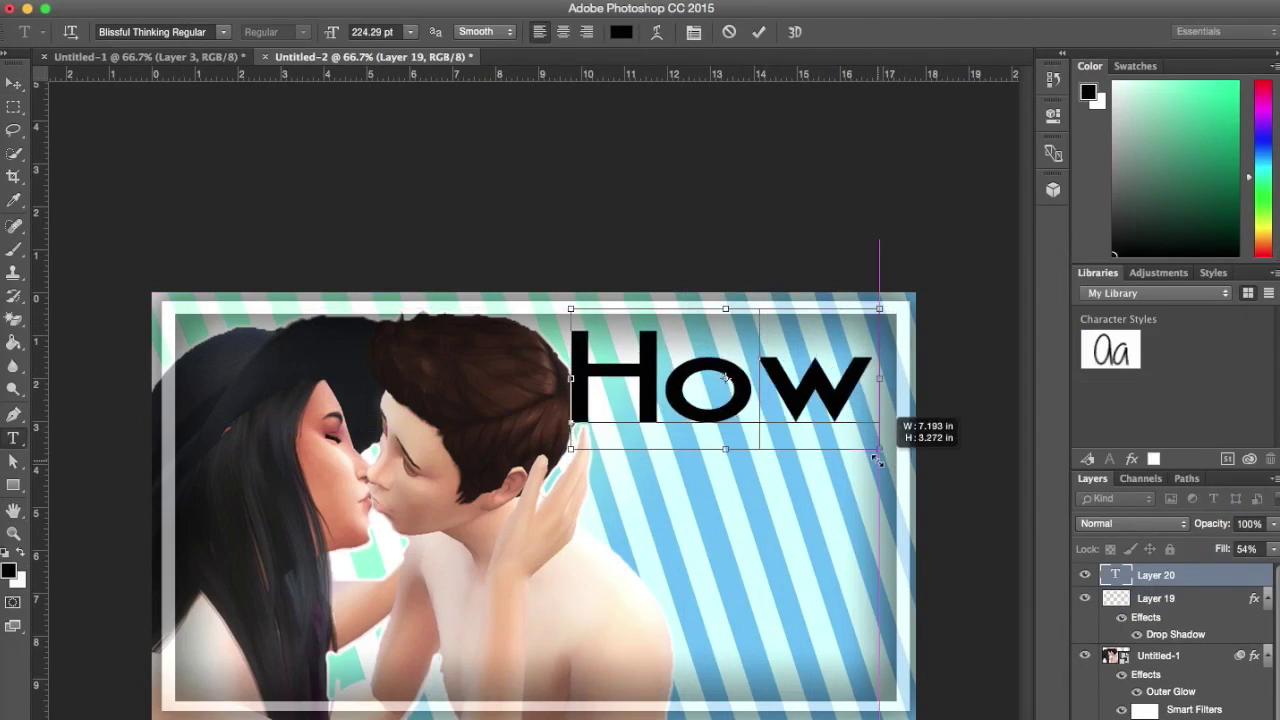
Change the "How" text's font to BigNoodleTitling Regular and widen it to nearly reach the frame's right side.
double_click(775, 395)
click(223, 32)
click(337, 540)
click(706, 450)
drag(823, 450, 892, 453)
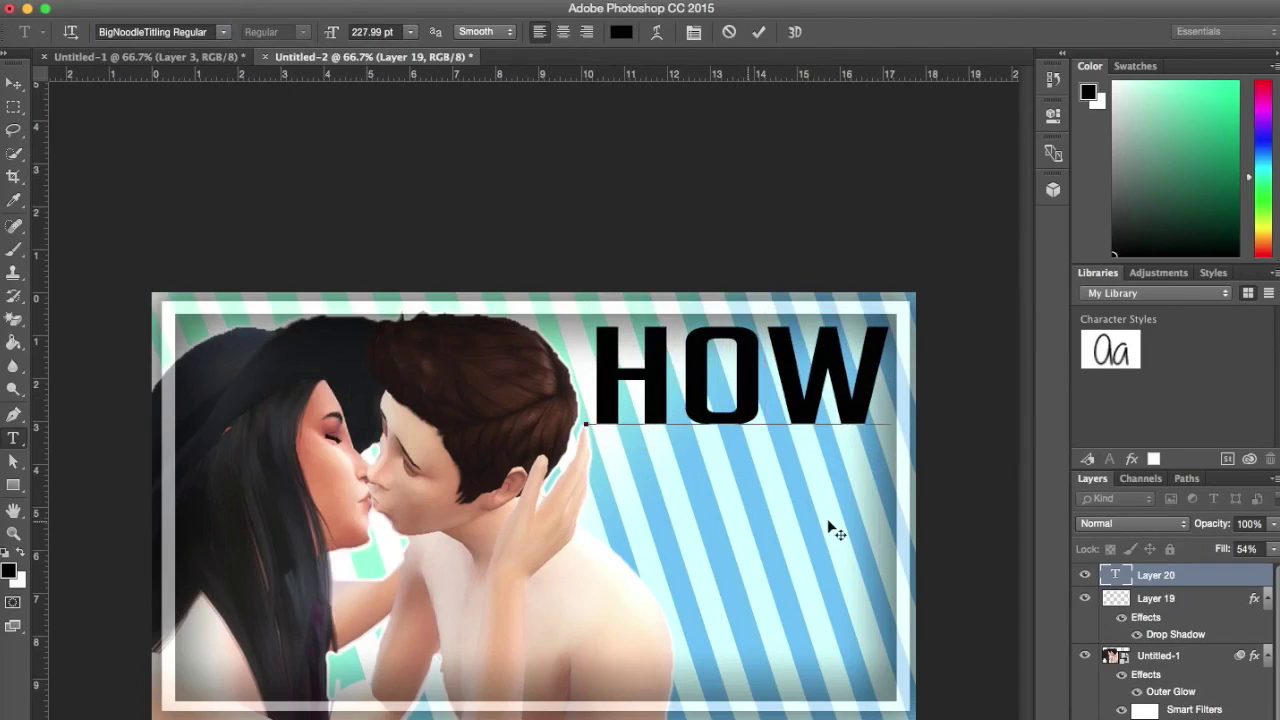
Give the "How" text a white Outer Glow, leaving Stroke off.
double_click(1255, 581)
click(1006, 424)
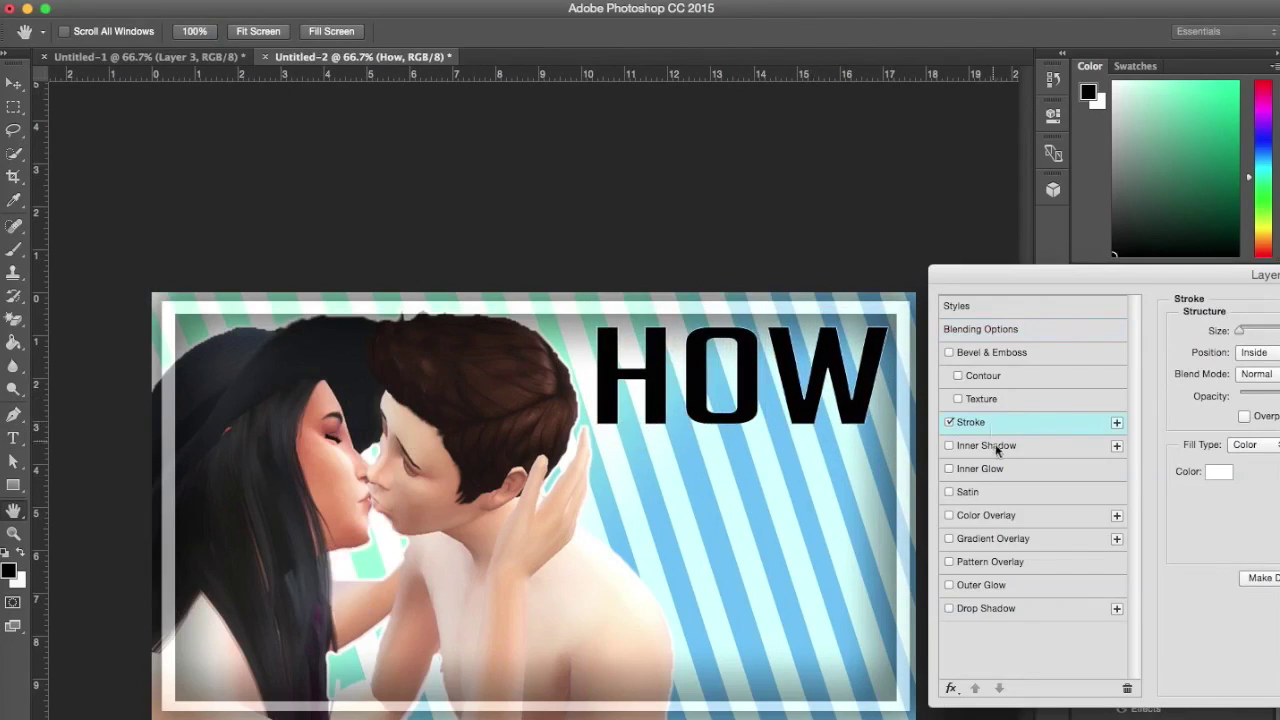
drag(1244, 353, 1194, 384)
click(949, 422)
click(1018, 587)
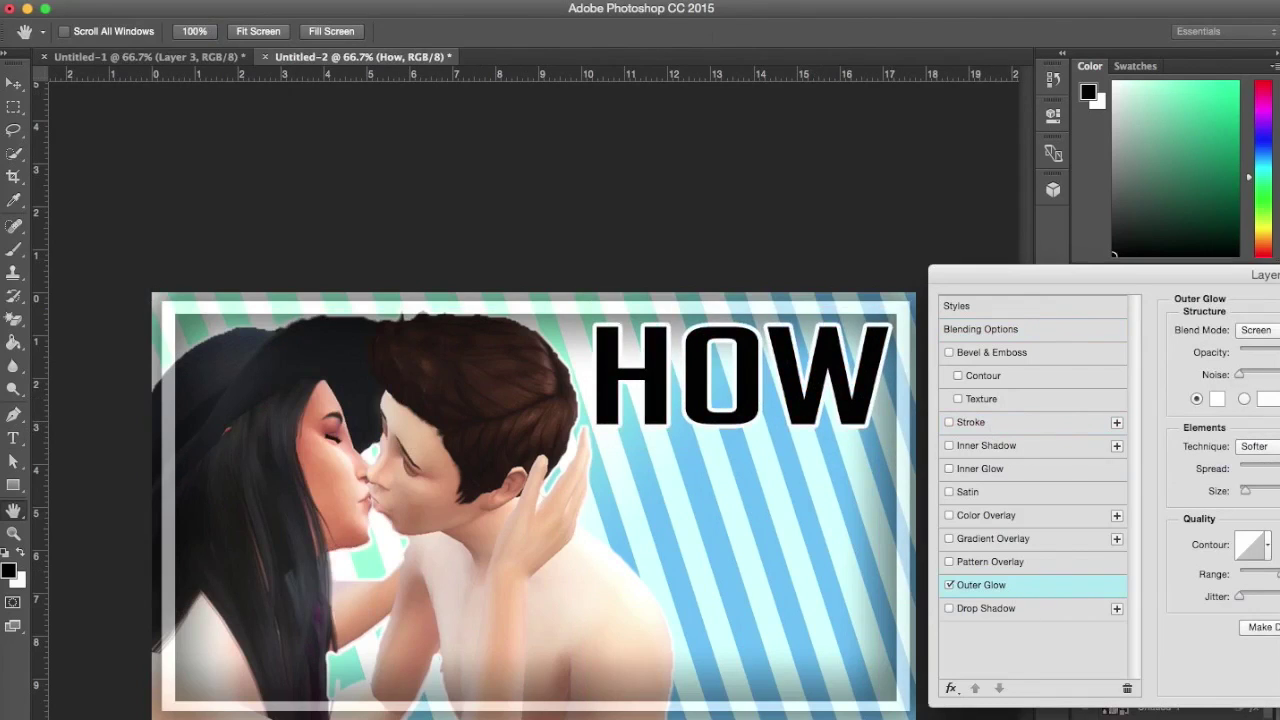
key(Return)
Add the text "I Make" in BigNoodleTitling Regular directly below "How" and give it a white Outer Glow.
click(633, 474)
text(I MAKE)
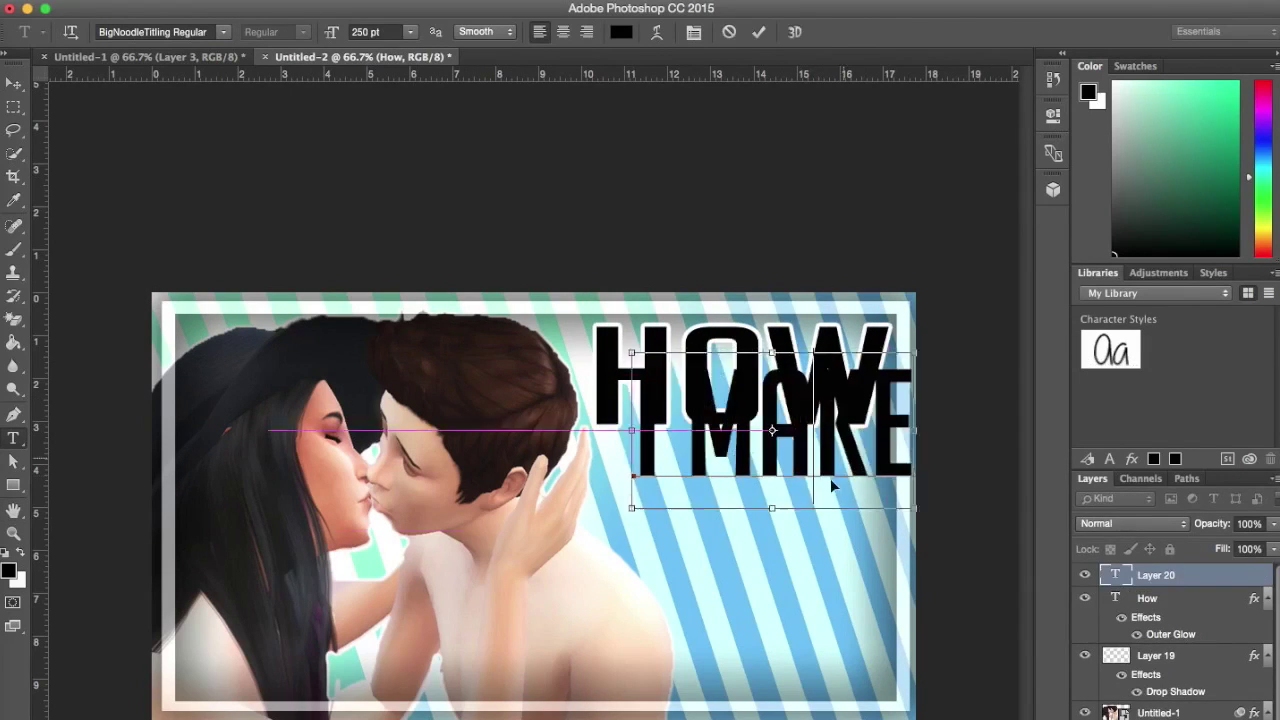
drag(852, 492, 812, 530)
double_click(1243, 582)
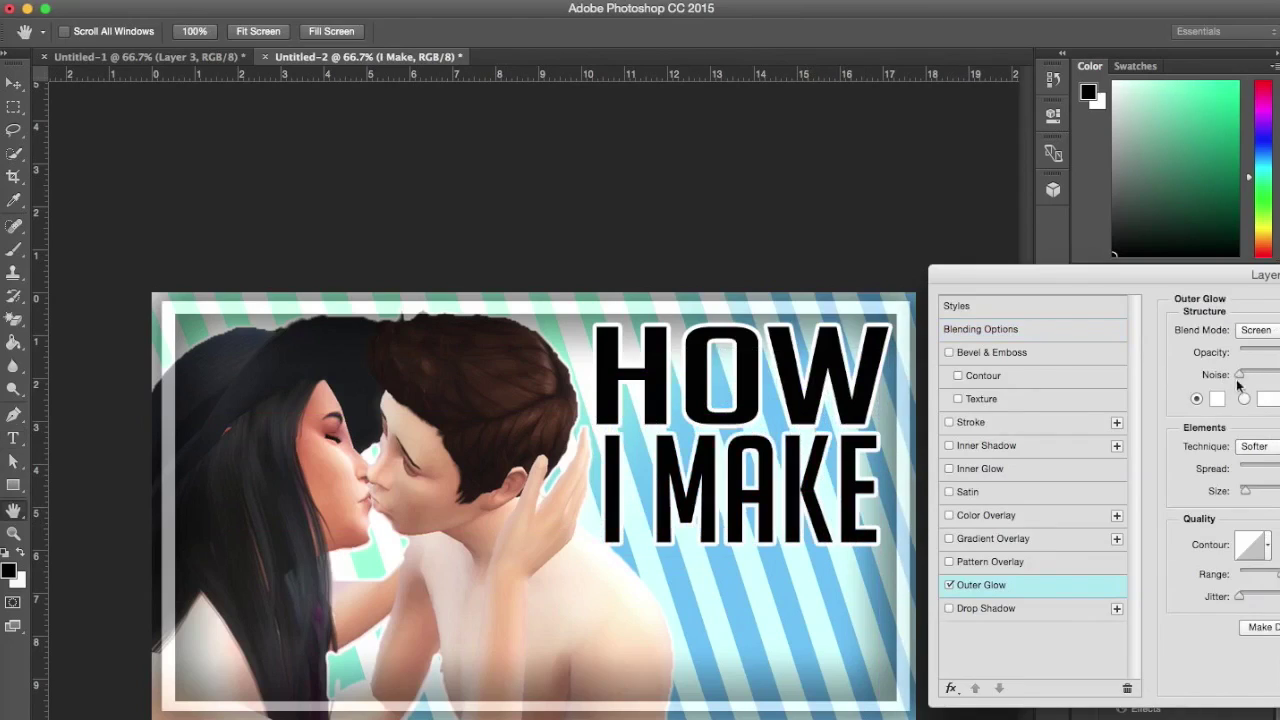
key(Return)
Add the text "My" centred below "I Make", scale it to 193.75 pt and give it a white Outer Glow.
click(700, 618)
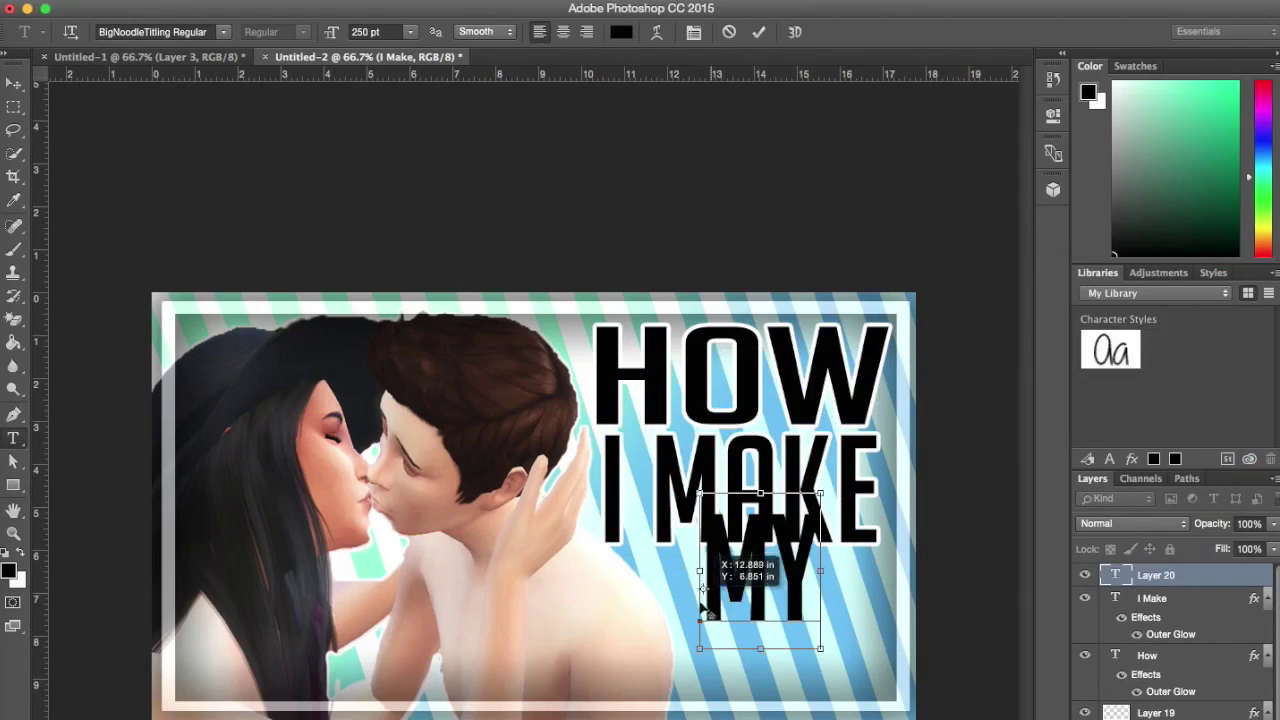
drag(772, 548, 756, 575)
drag(804, 676, 811, 640)
drag(779, 558, 769, 568)
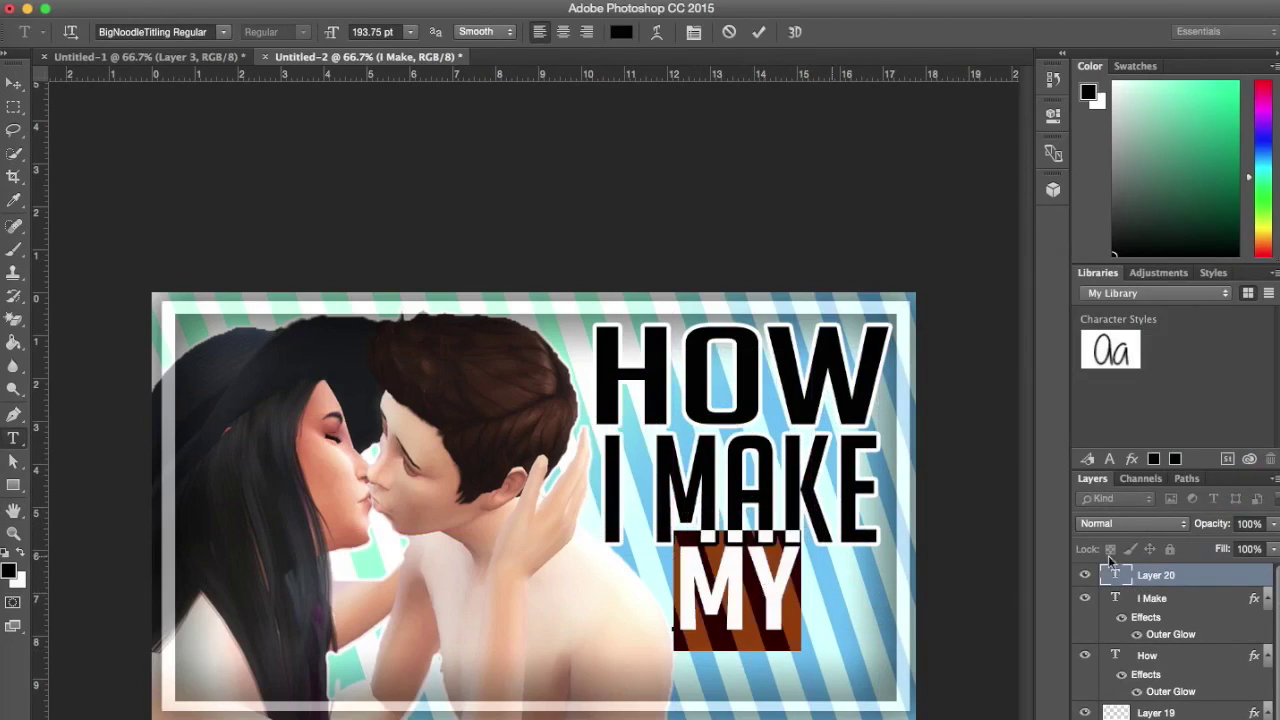
click(1243, 579)
double_click(1248, 581)
click(984, 586)
key(Return)
Add the text "Thumbnails" in black KG Red Hands Regular and fit it inside the frame along the canvas's lower part.
click(301, 667)
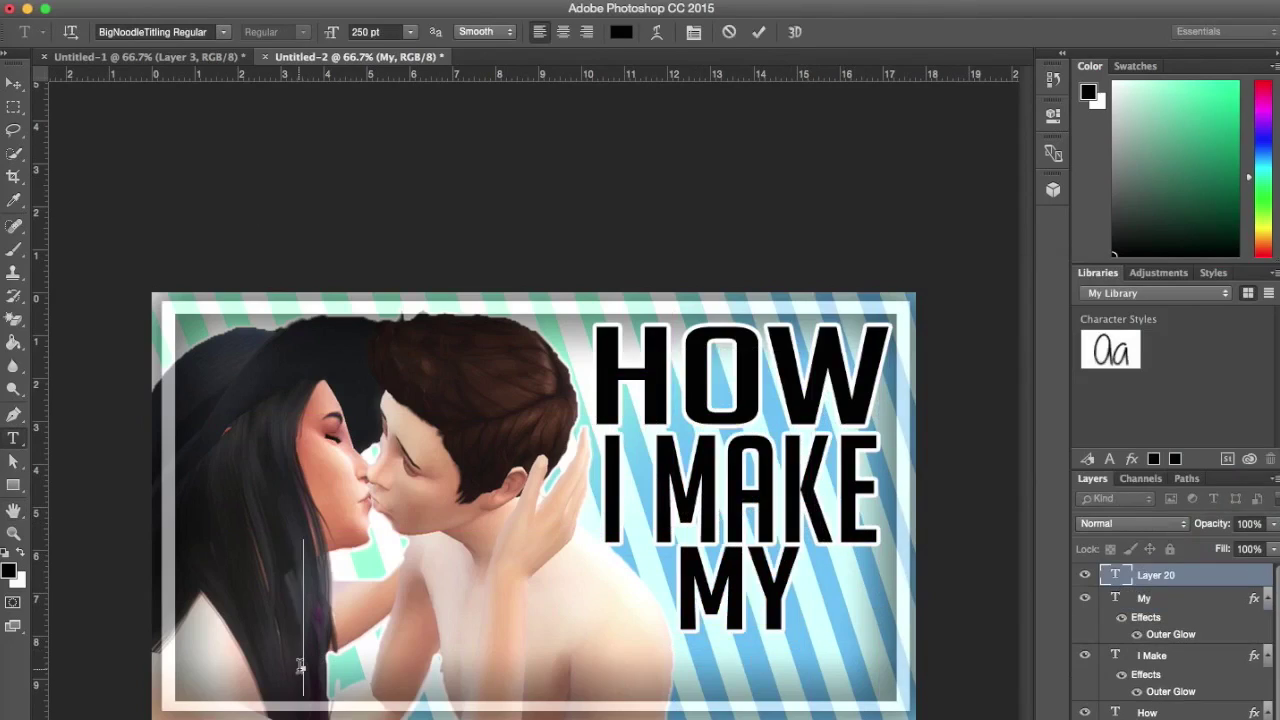
click(223, 32)
scroll(332, 323, down, 20)
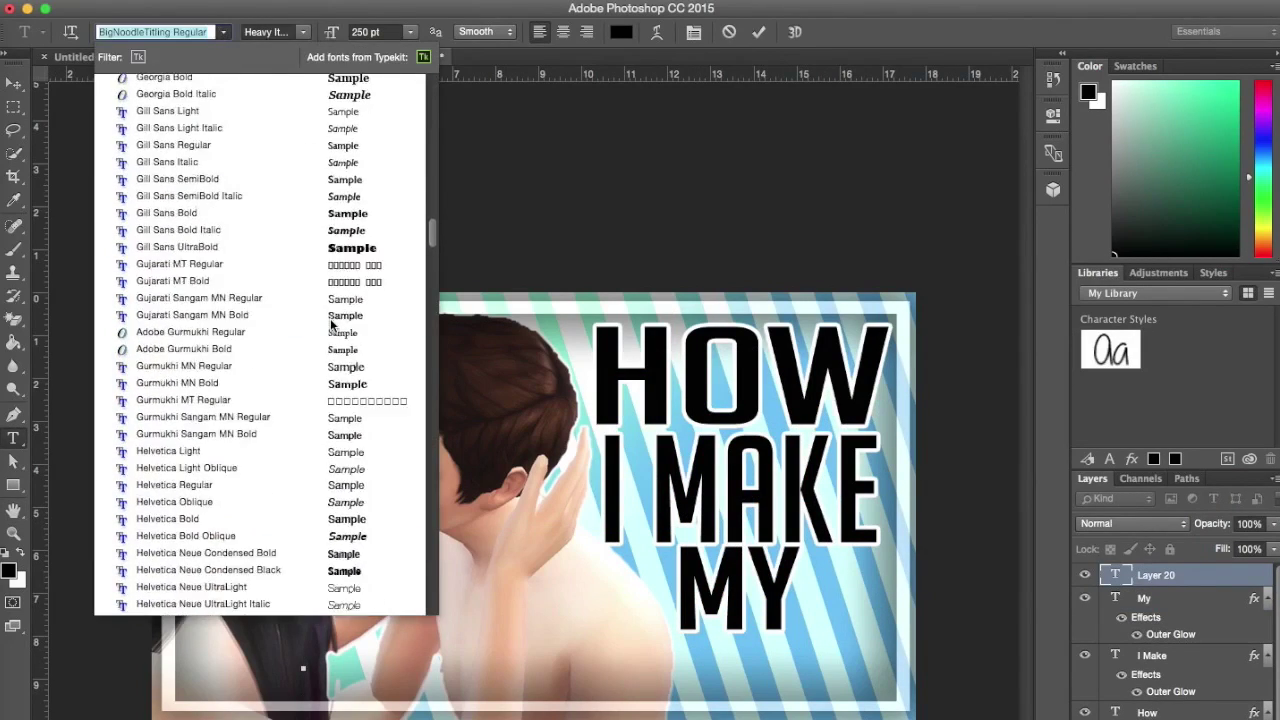
scroll(332, 323, down, 20)
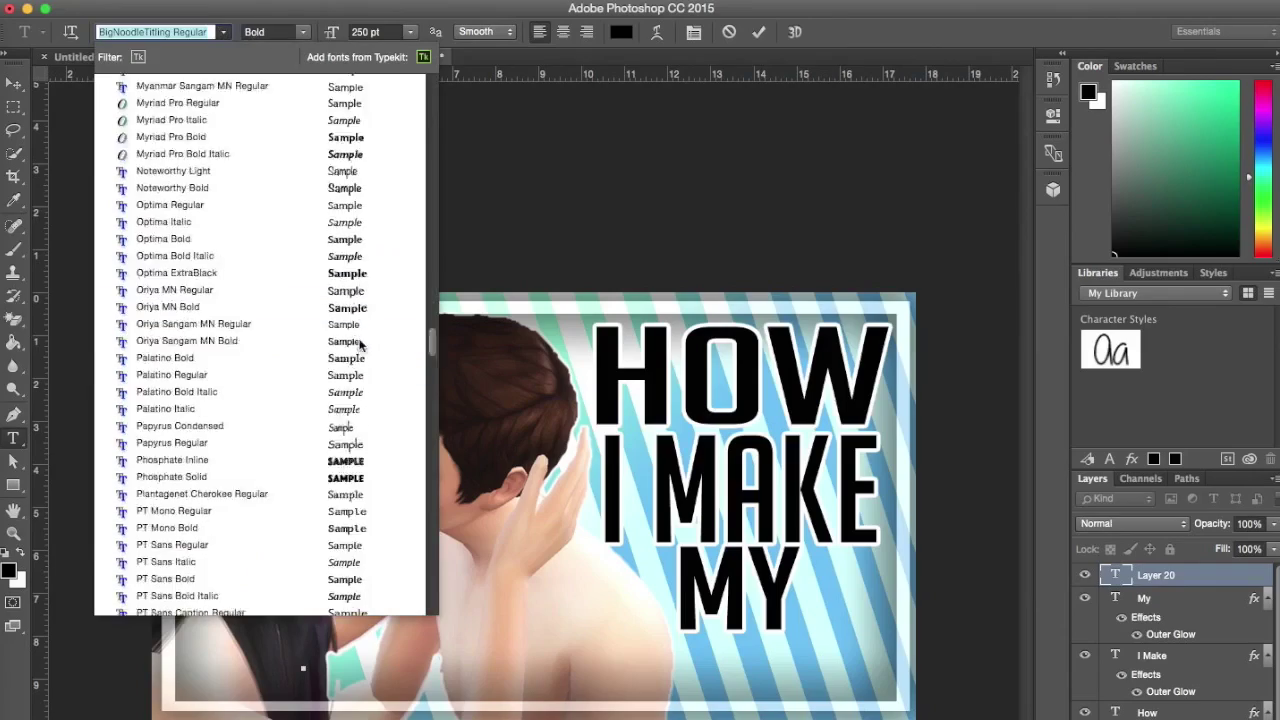
scroll(360, 343, up, 20)
scroll(355, 360, down, 20)
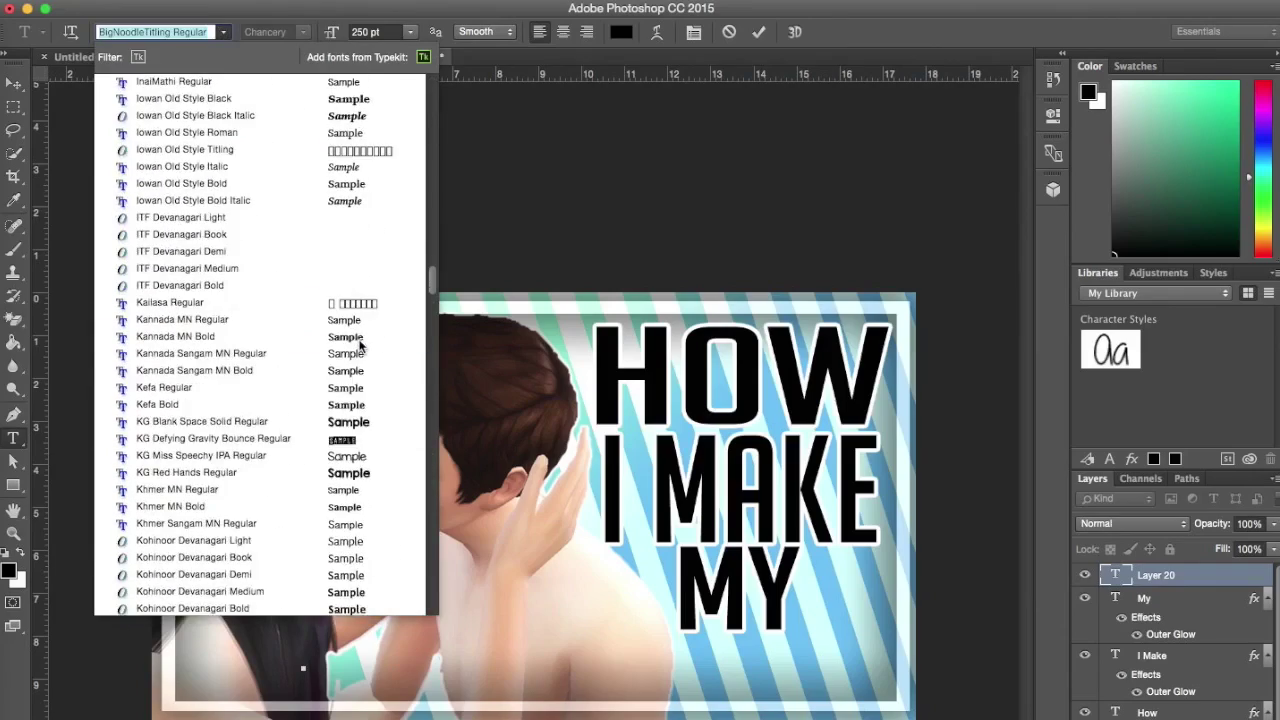
click(350, 393)
text(Thumbn)
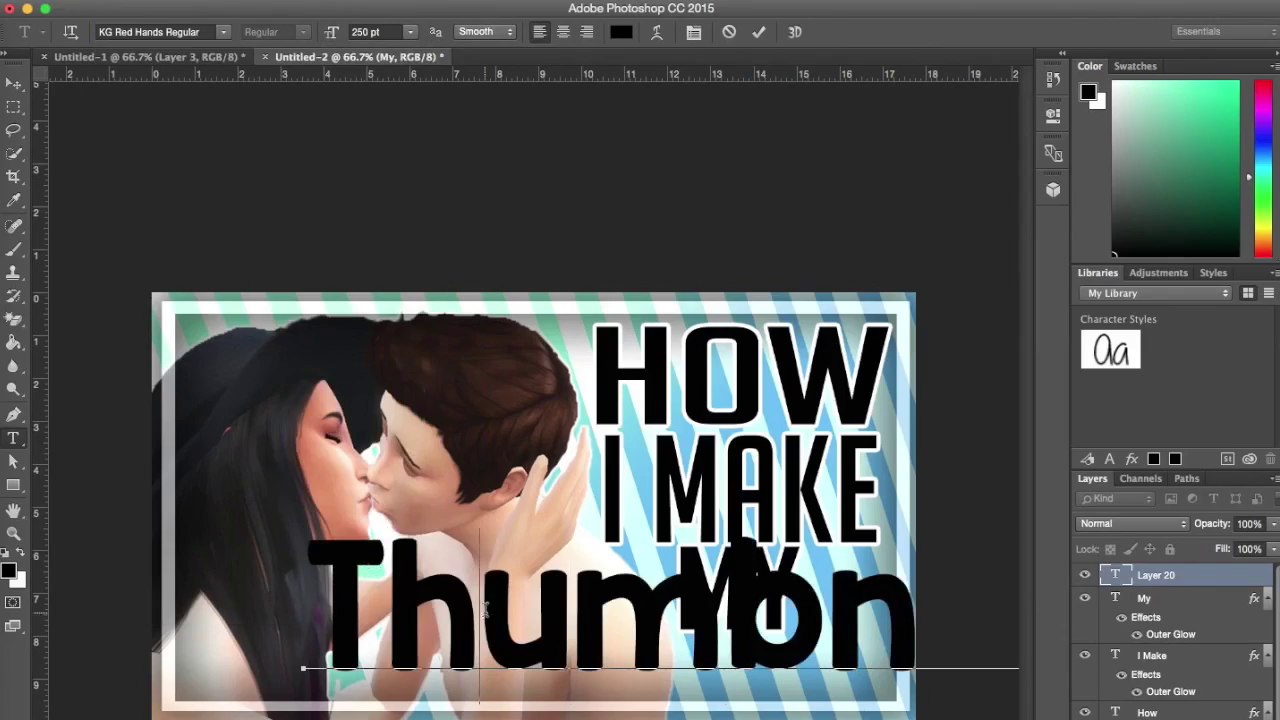
drag(303, 704, 537, 660)
drag(683, 607, 356, 687)
Move the "How" and "I Make" text lines slightly up and to the left.
drag(729, 371, 777, 392)
click(1222, 658)
drag(811, 520, 815, 505)
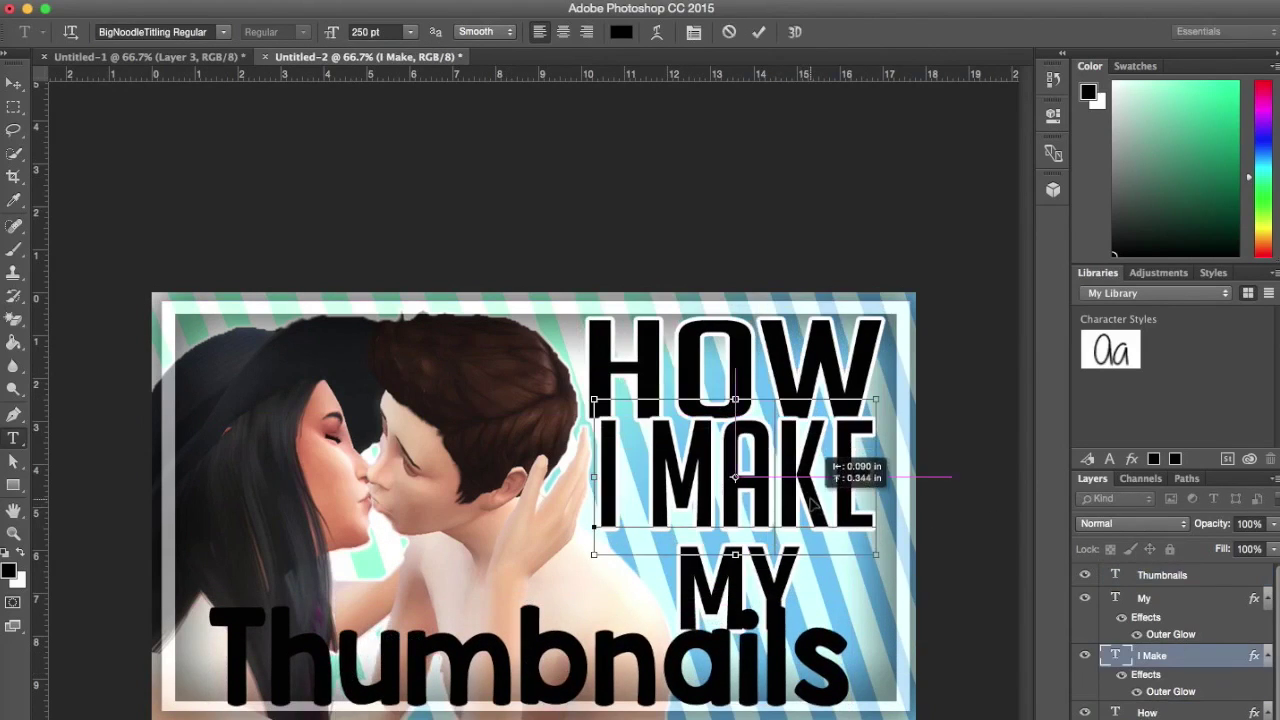